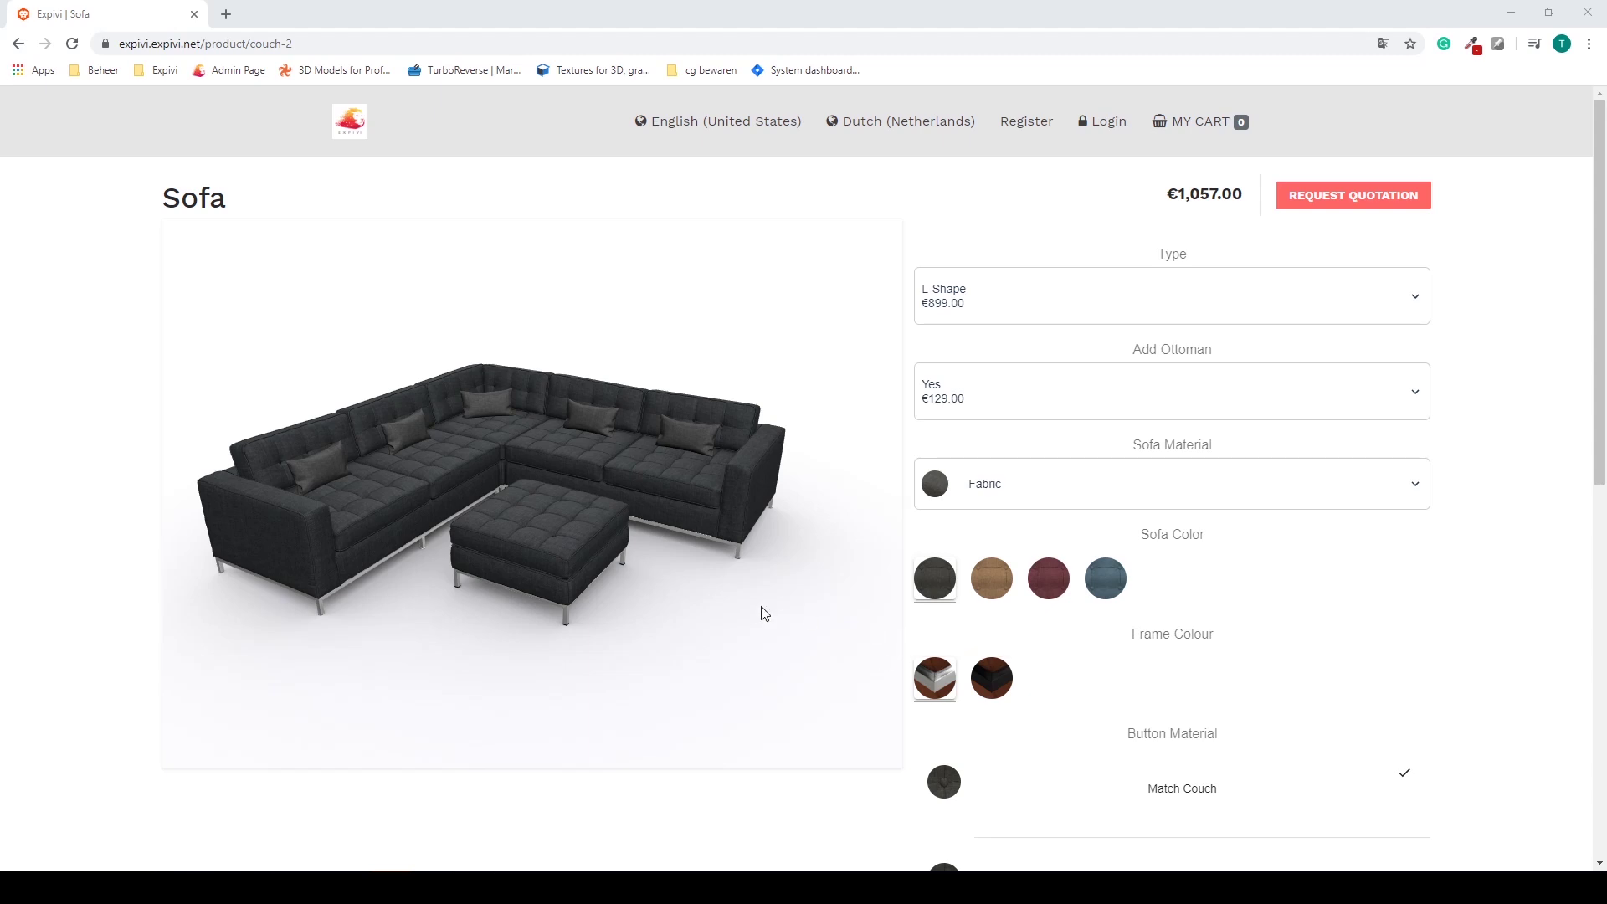
Try brown and aubergine Sofa Colour swatches, then settle on blue
{"action": "mouse_move", "coordinate": [361, 554]}
{"action": "left_mouse_down"}
{"action": "mouse_move", "coordinate": [526, 533]}
{"action": "mouse_move", "coordinate": [591, 549]}
{"action": "mouse_move", "coordinate": [607, 571]}
{"action": "mouse_move", "coordinate": [400, 555]}
{"action": "mouse_move", "coordinate": [363, 533]}
{"action": "left_mouse_up"}
{"action": "scroll", "coordinate": [401, 502], "scroll_direction": "up", "scroll_amount": 5}
{"action": "scroll", "coordinate": [405, 503], "scroll_direction": "down", "scroll_amount": 5}
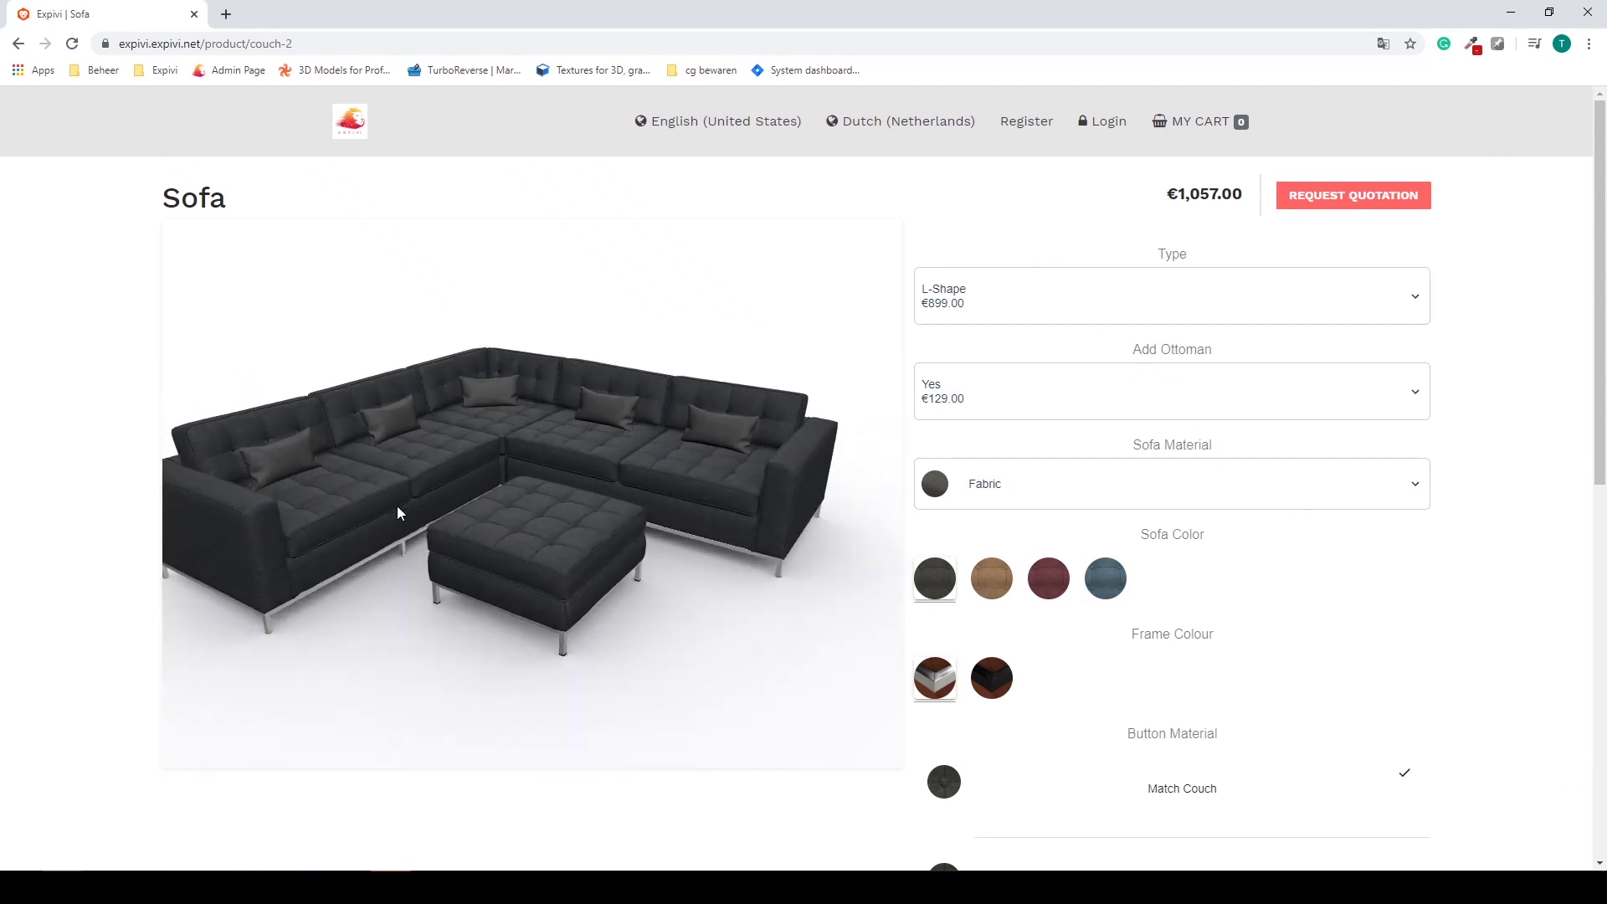
{"action": "mouse_move", "coordinate": [405, 509]}
{"action": "left_mouse_down"}
{"action": "mouse_move", "coordinate": [489, 490]}
{"action": "mouse_move", "coordinate": [735, 510]}
{"action": "mouse_move", "coordinate": [682, 556]}
{"action": "mouse_move", "coordinate": [427, 546]}
{"action": "mouse_move", "coordinate": [392, 515]}
{"action": "left_mouse_up"}
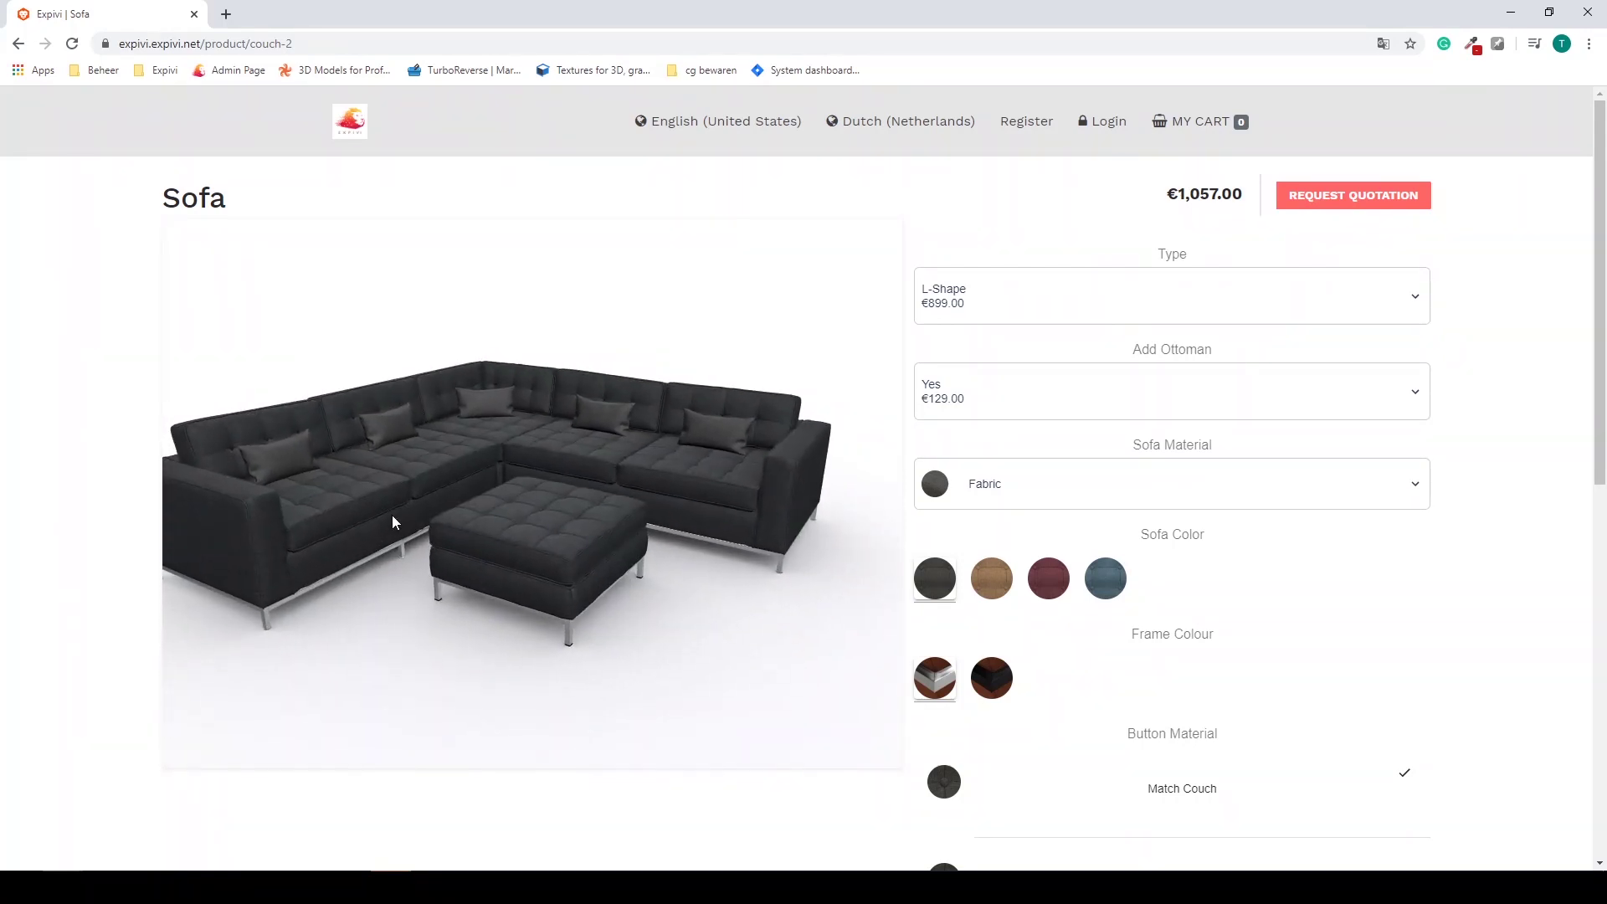
{"action": "left_click", "coordinate": [992, 577]}
{"action": "left_click", "coordinate": [1048, 581]}
{"action": "left_click", "coordinate": [1105, 580]}
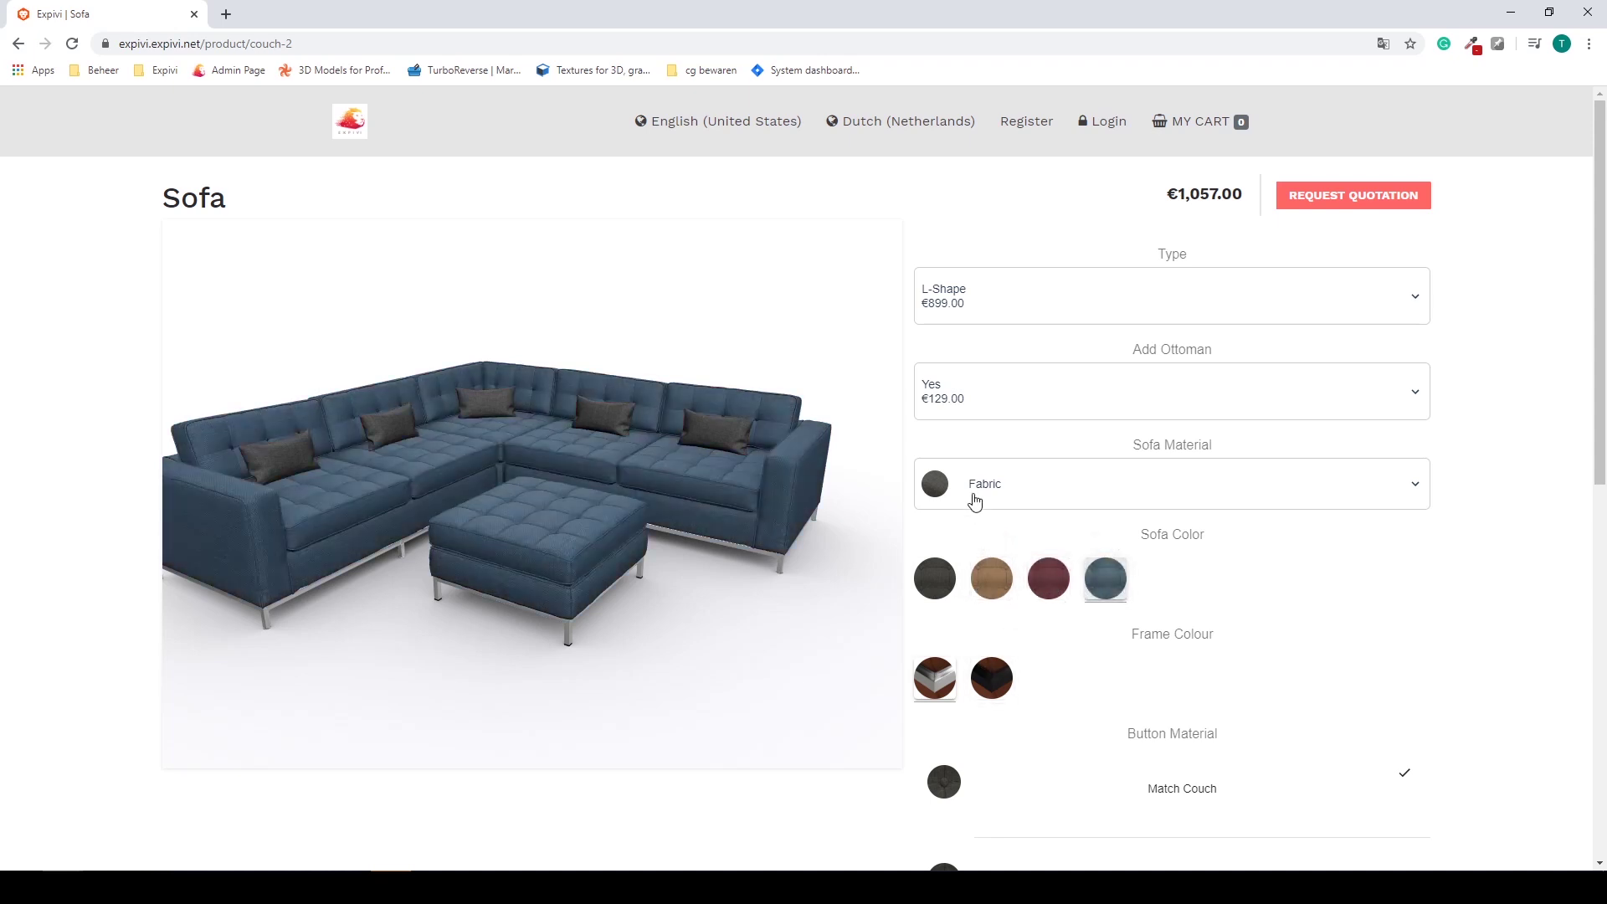
Set Add Ottoman to No and keep the silver frame after trying black
{"action": "left_click", "coordinate": [988, 405]}
{"action": "left_click", "coordinate": [987, 501]}
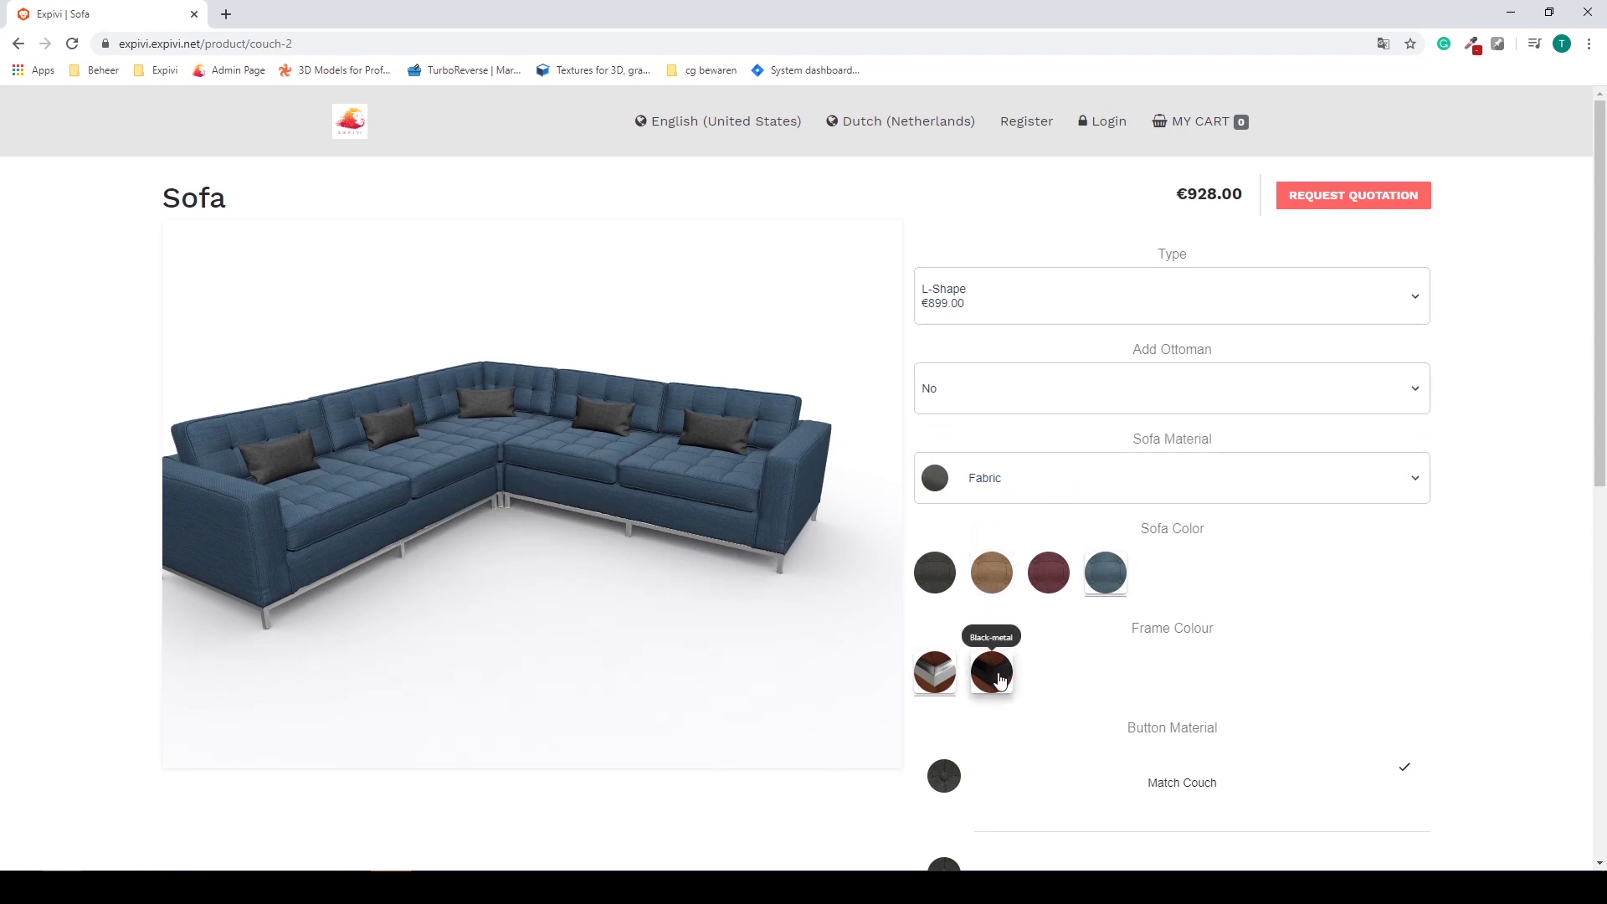
{"action": "left_click", "coordinate": [992, 672]}
{"action": "left_click", "coordinate": [933, 674]}
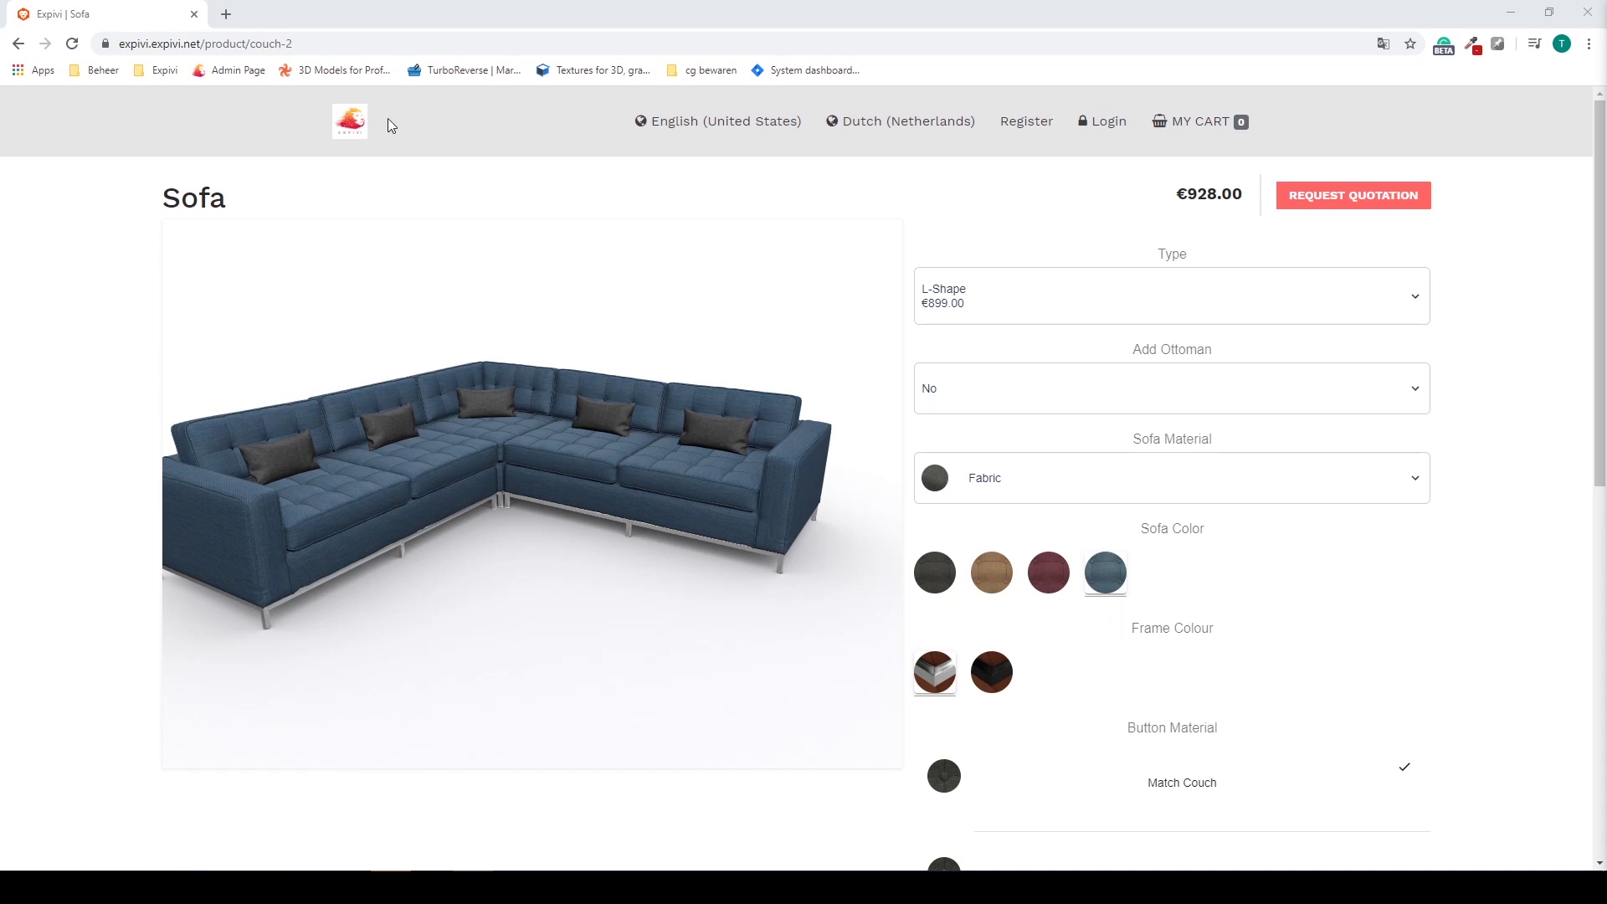
Load admin.expivi.net in a new tab and sign in with the saved login details
{"action": "left_click", "coordinate": [226, 15]}
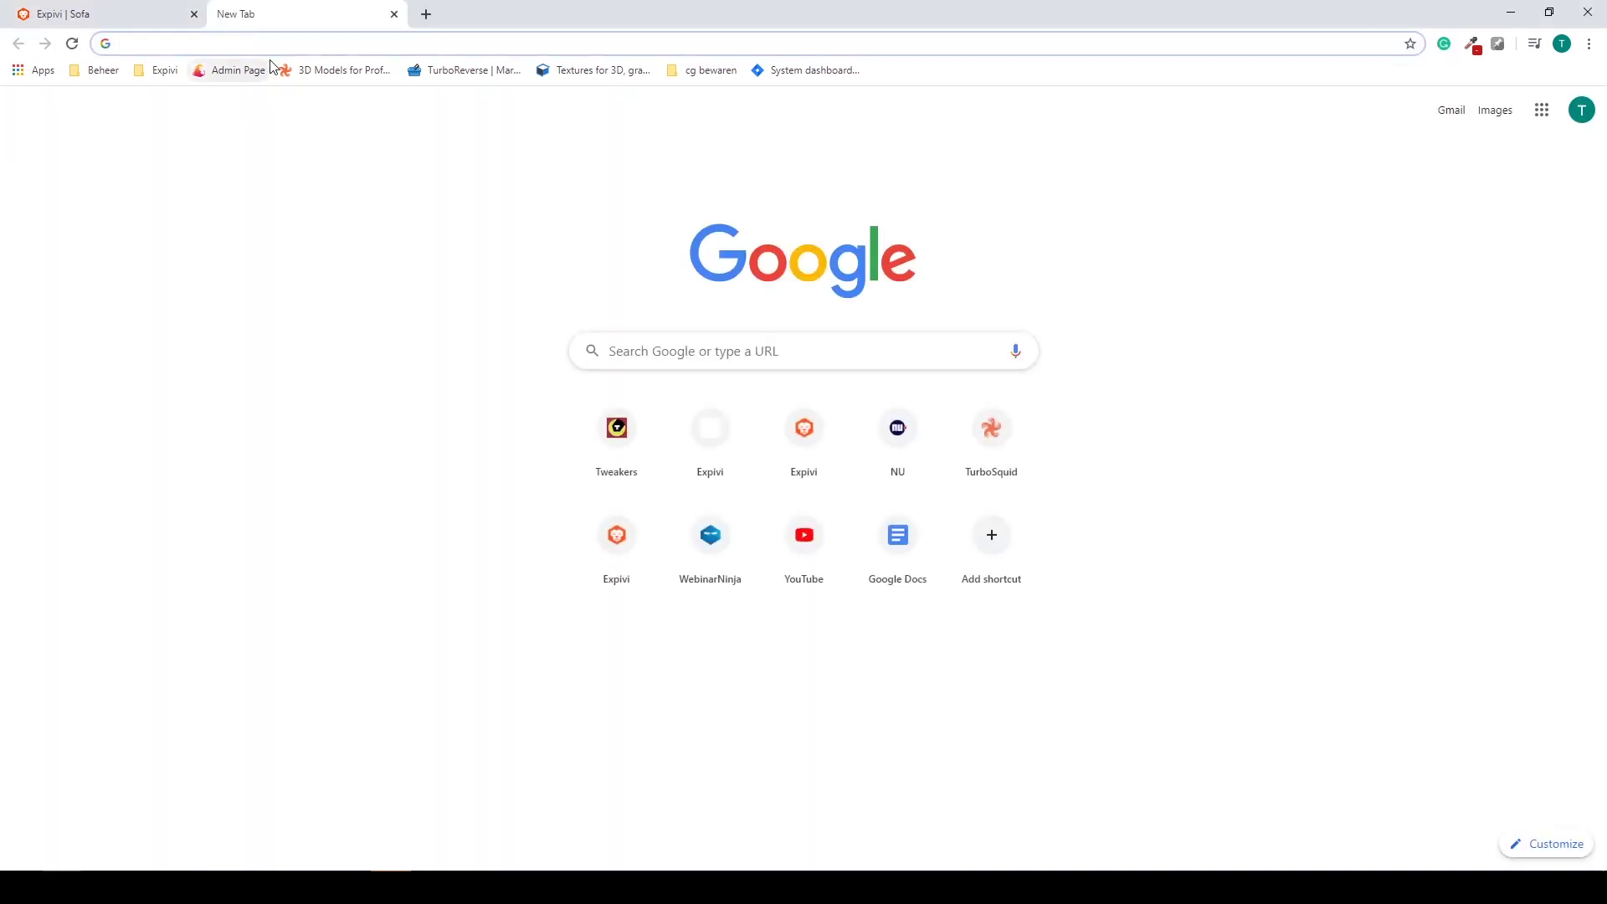
{"action": "type", "text": "admin.e"}
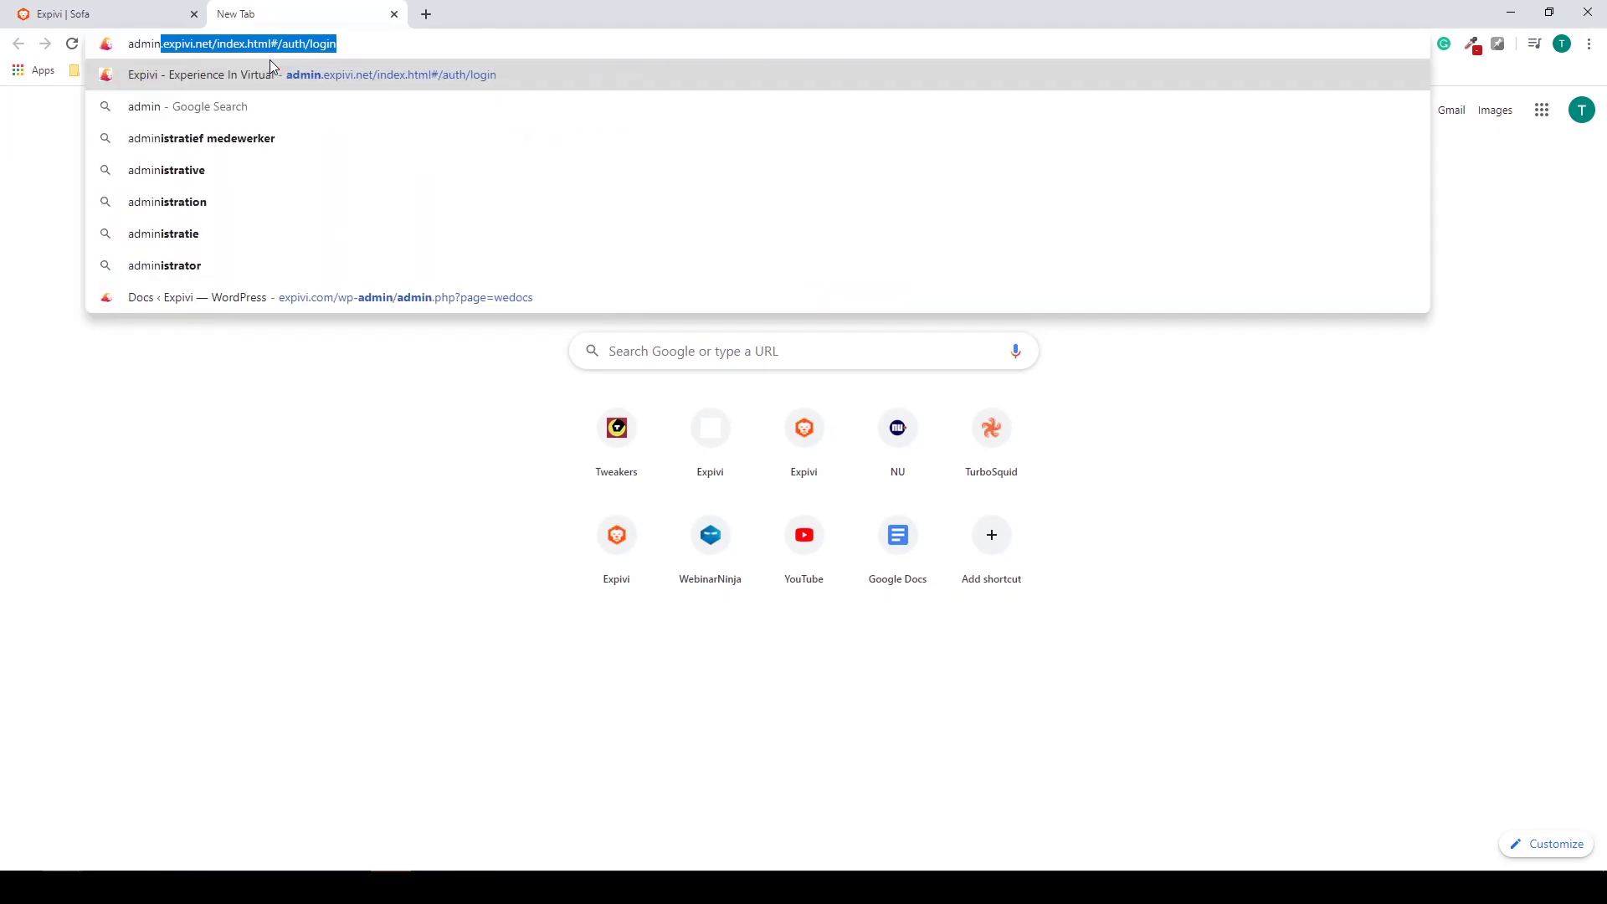
{"action": "type", "text": "xpivi.net"}
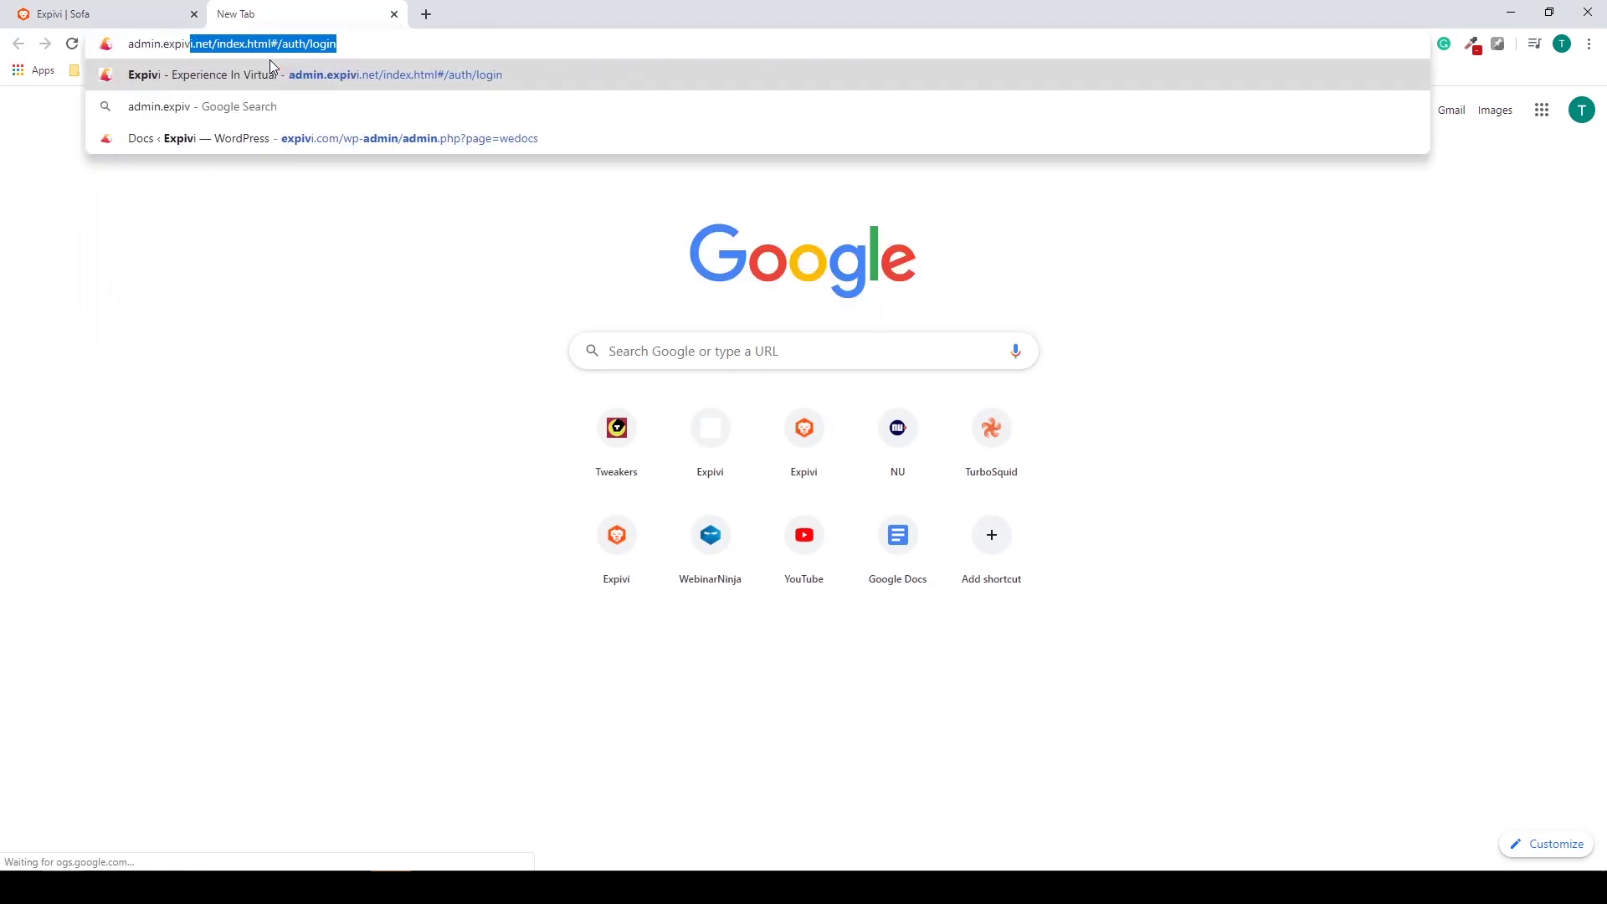
{"action": "key", "text": "Return"}
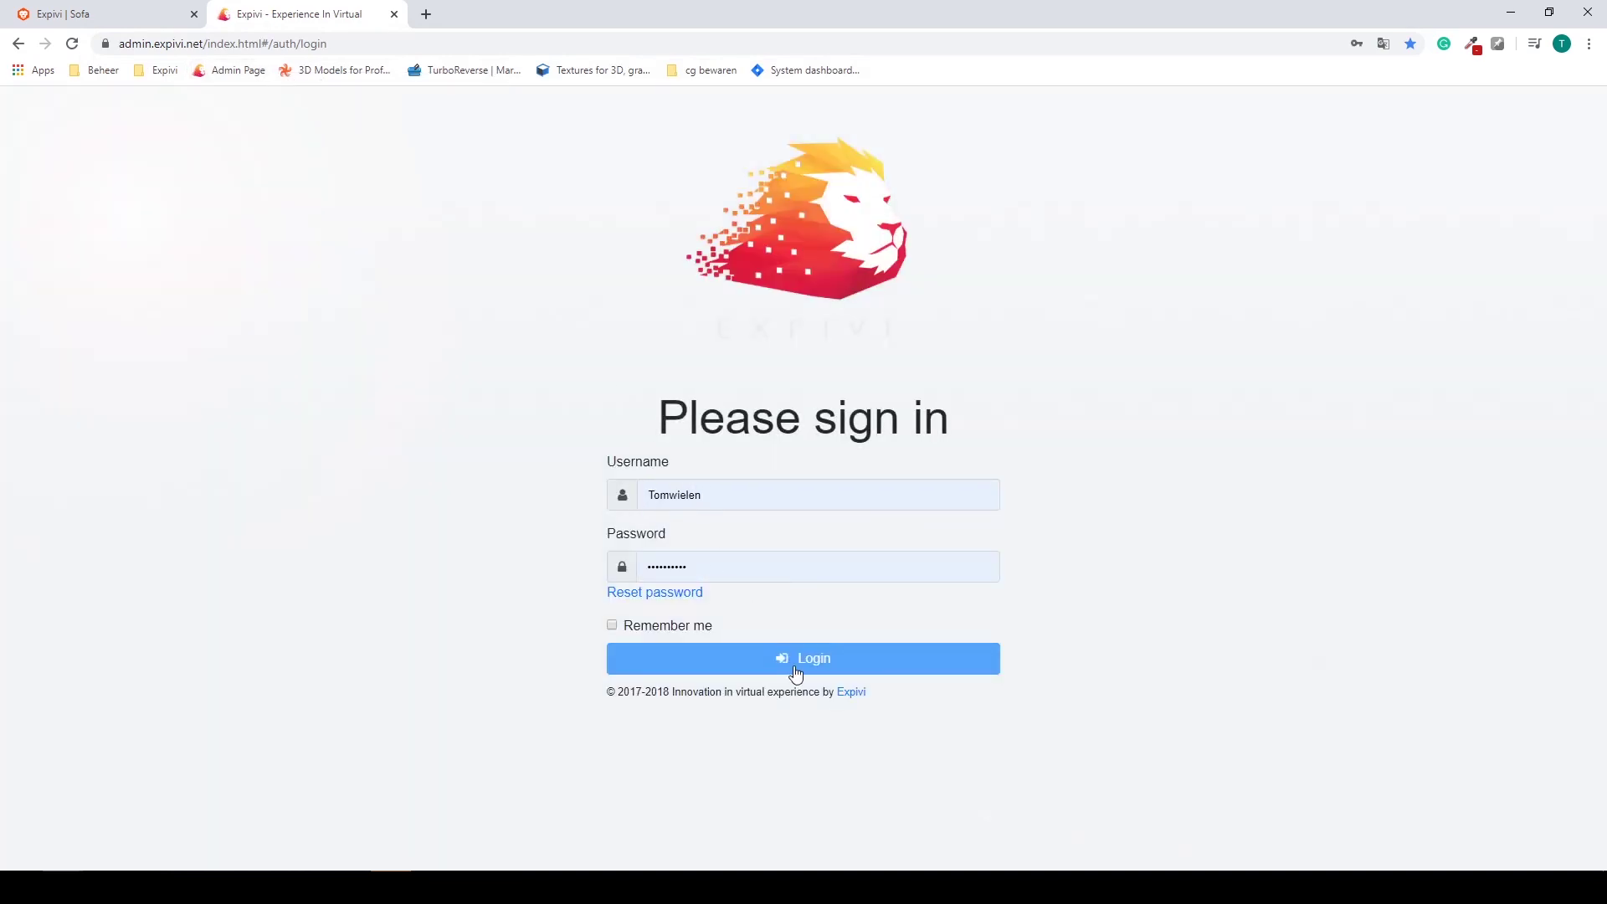
{"action": "left_click", "coordinate": [818, 655]}
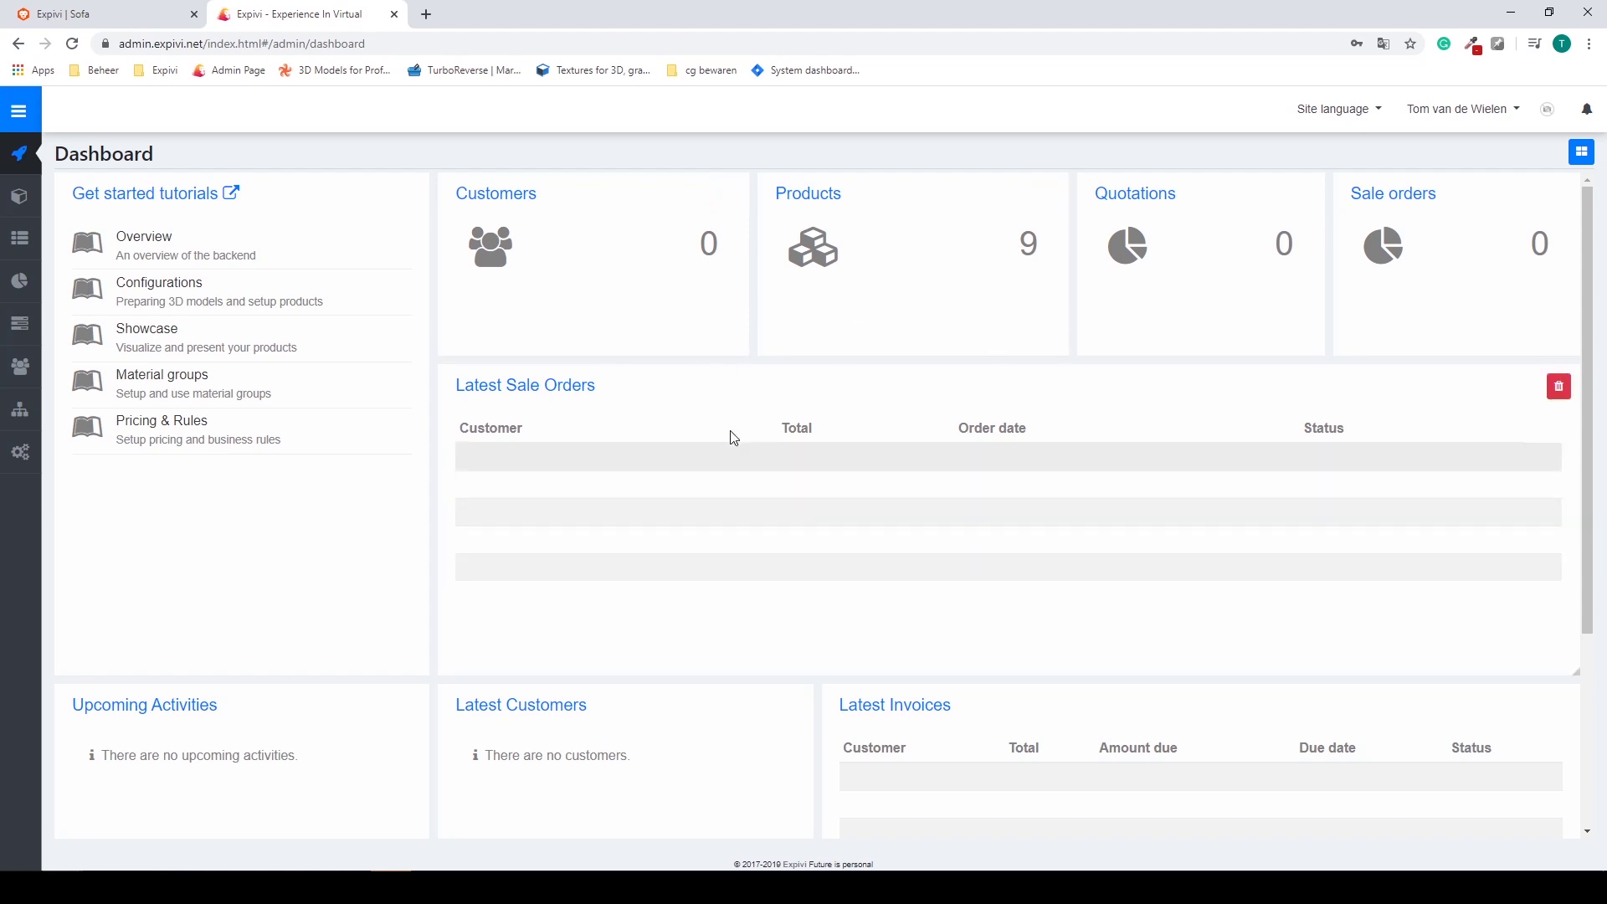
Review the dashboard panels showing 9 products and zero customers, quotations and sale orders
{"action": "scroll", "coordinate": [700, 528], "scroll_direction": "down", "scroll_amount": 1}
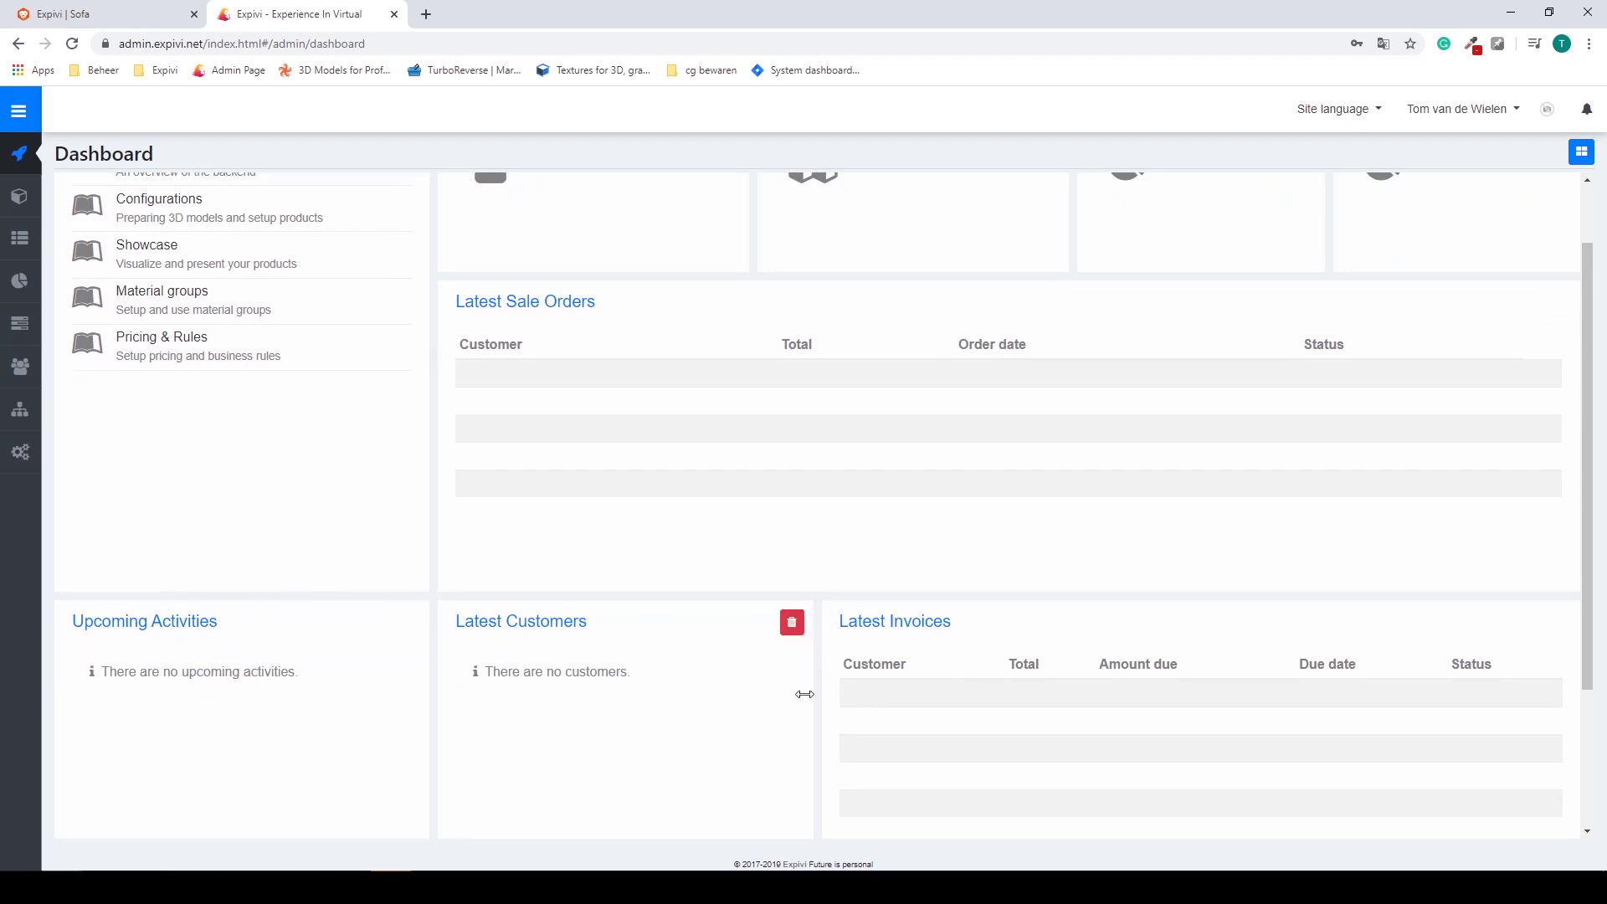
{"action": "scroll", "coordinate": [919, 656], "scroll_direction": "up", "scroll_amount": 1}
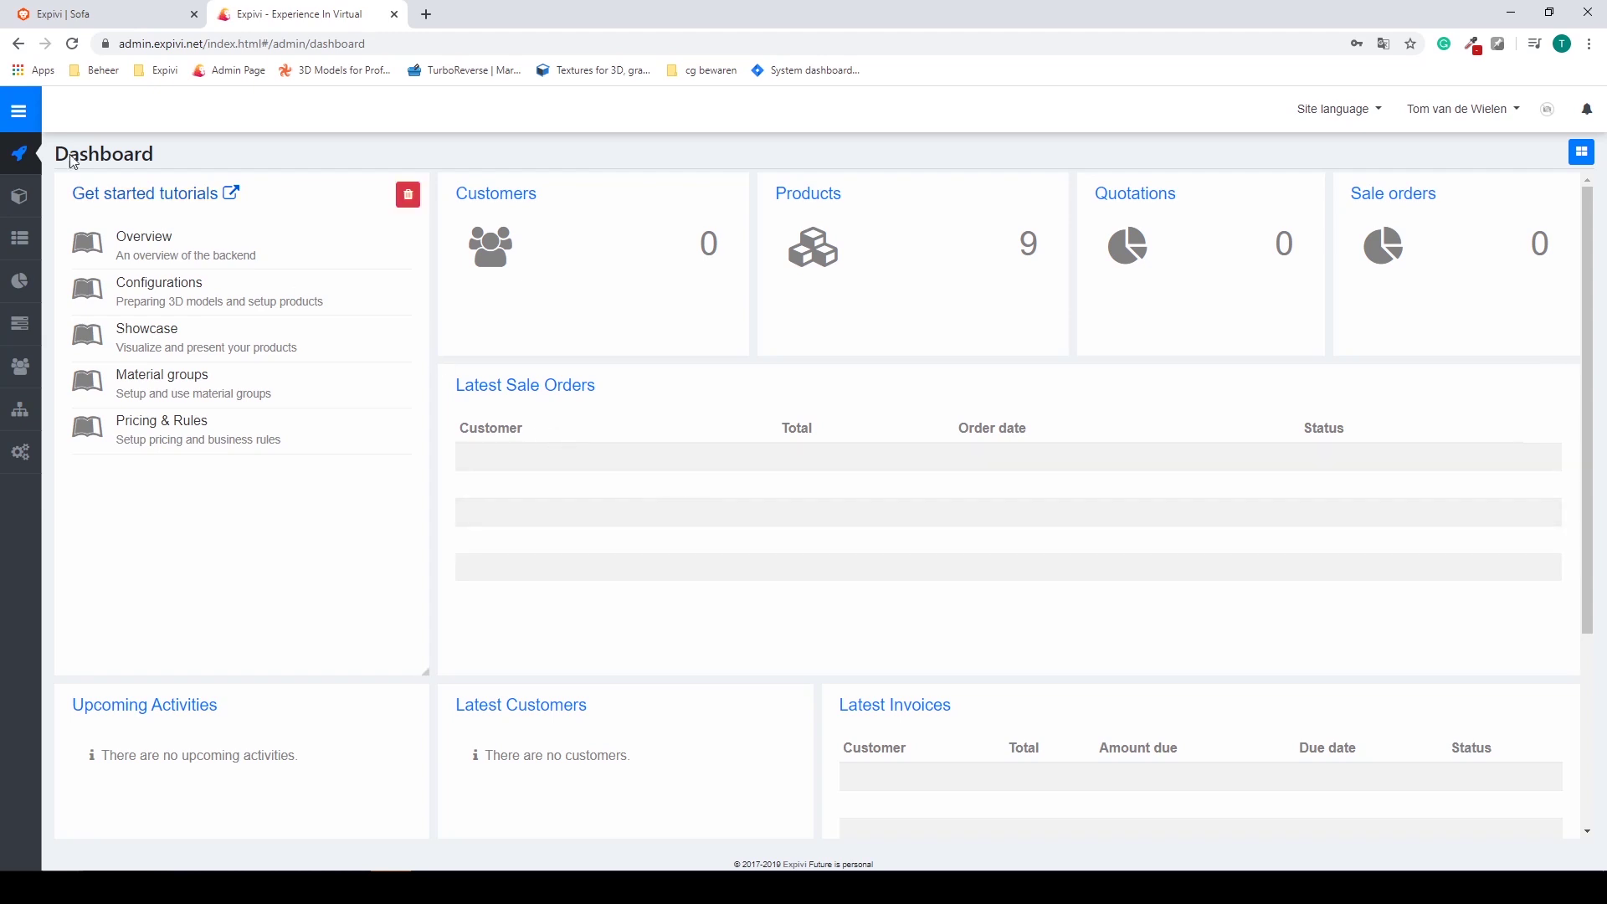
View the 9-product catalogue, then the empty Categories and Tags pages
{"action": "left_click", "coordinate": [17, 114]}
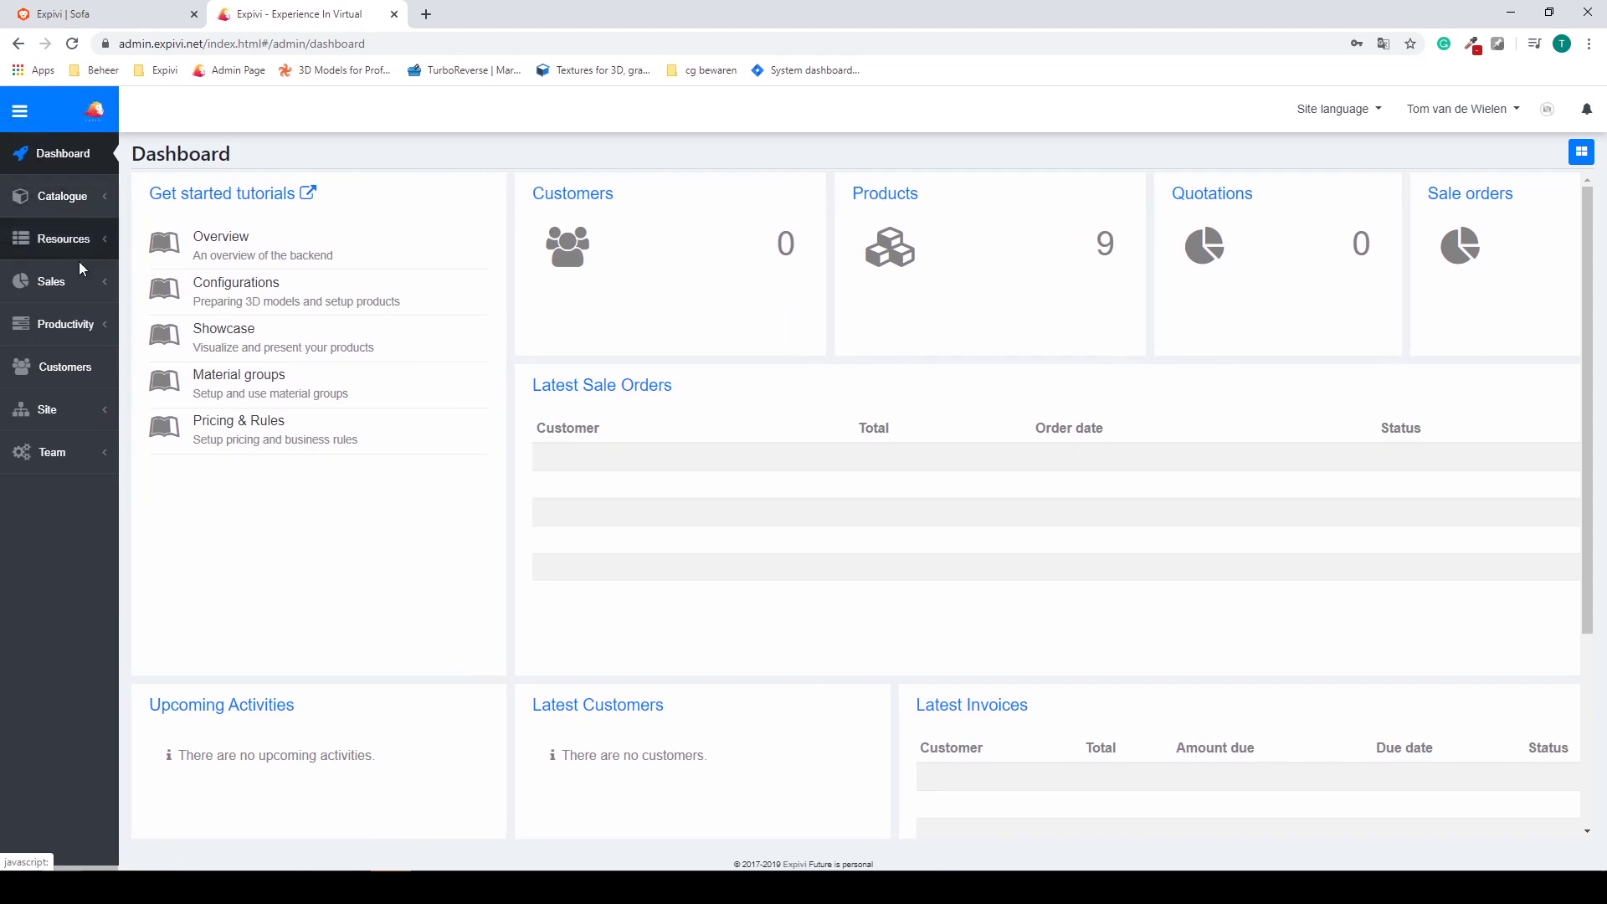
{"action": "left_click", "coordinate": [56, 201]}
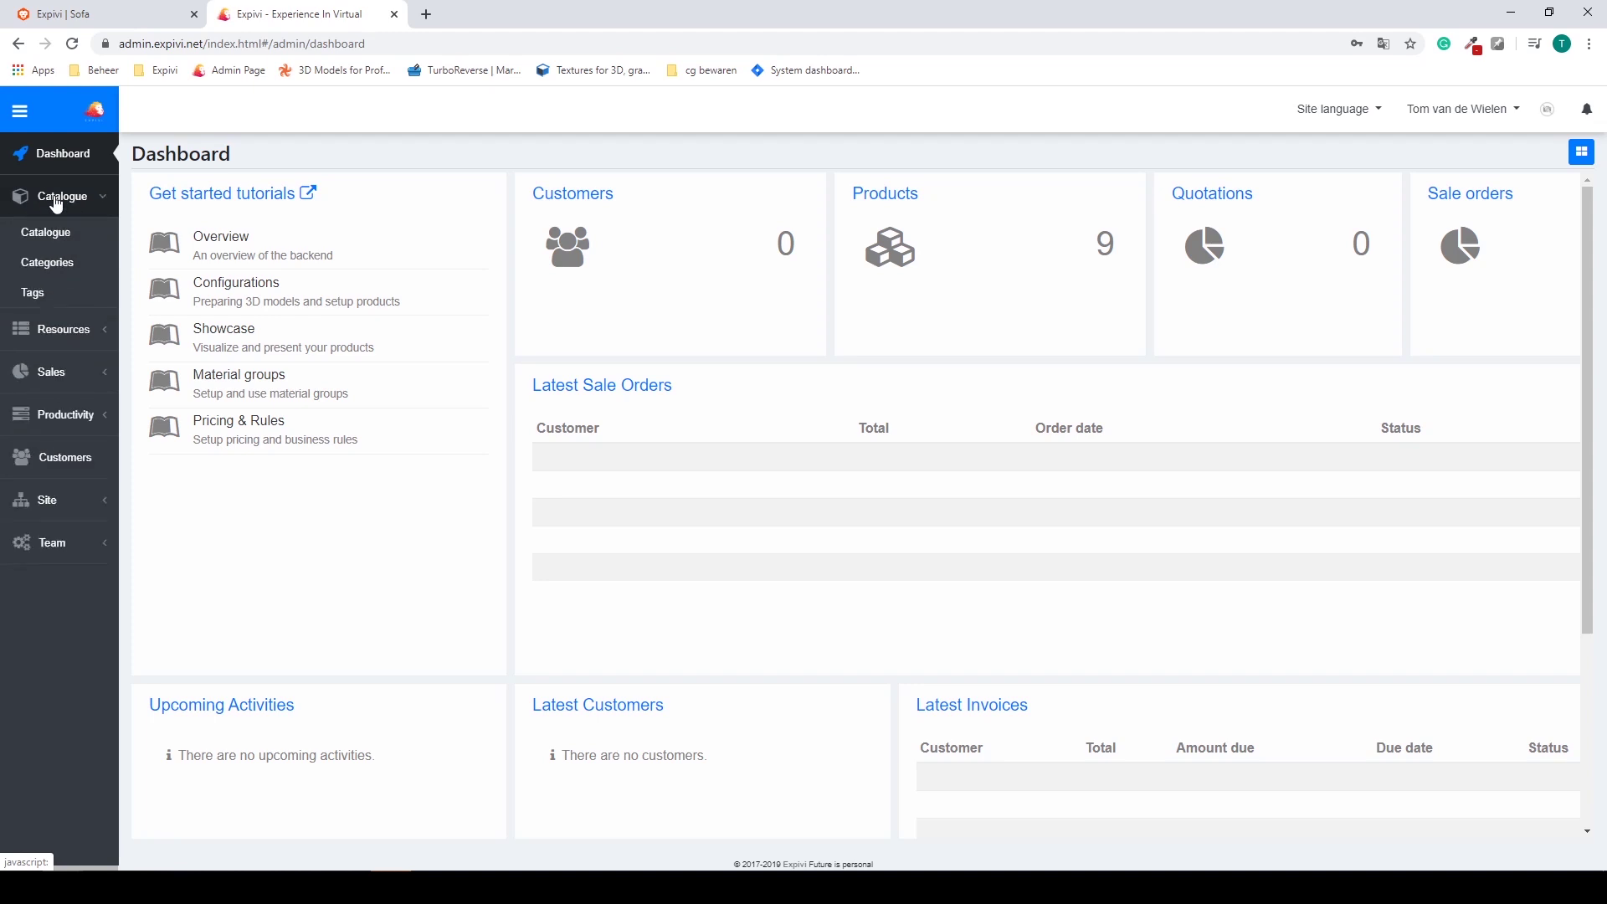
{"action": "left_click", "coordinate": [51, 244]}
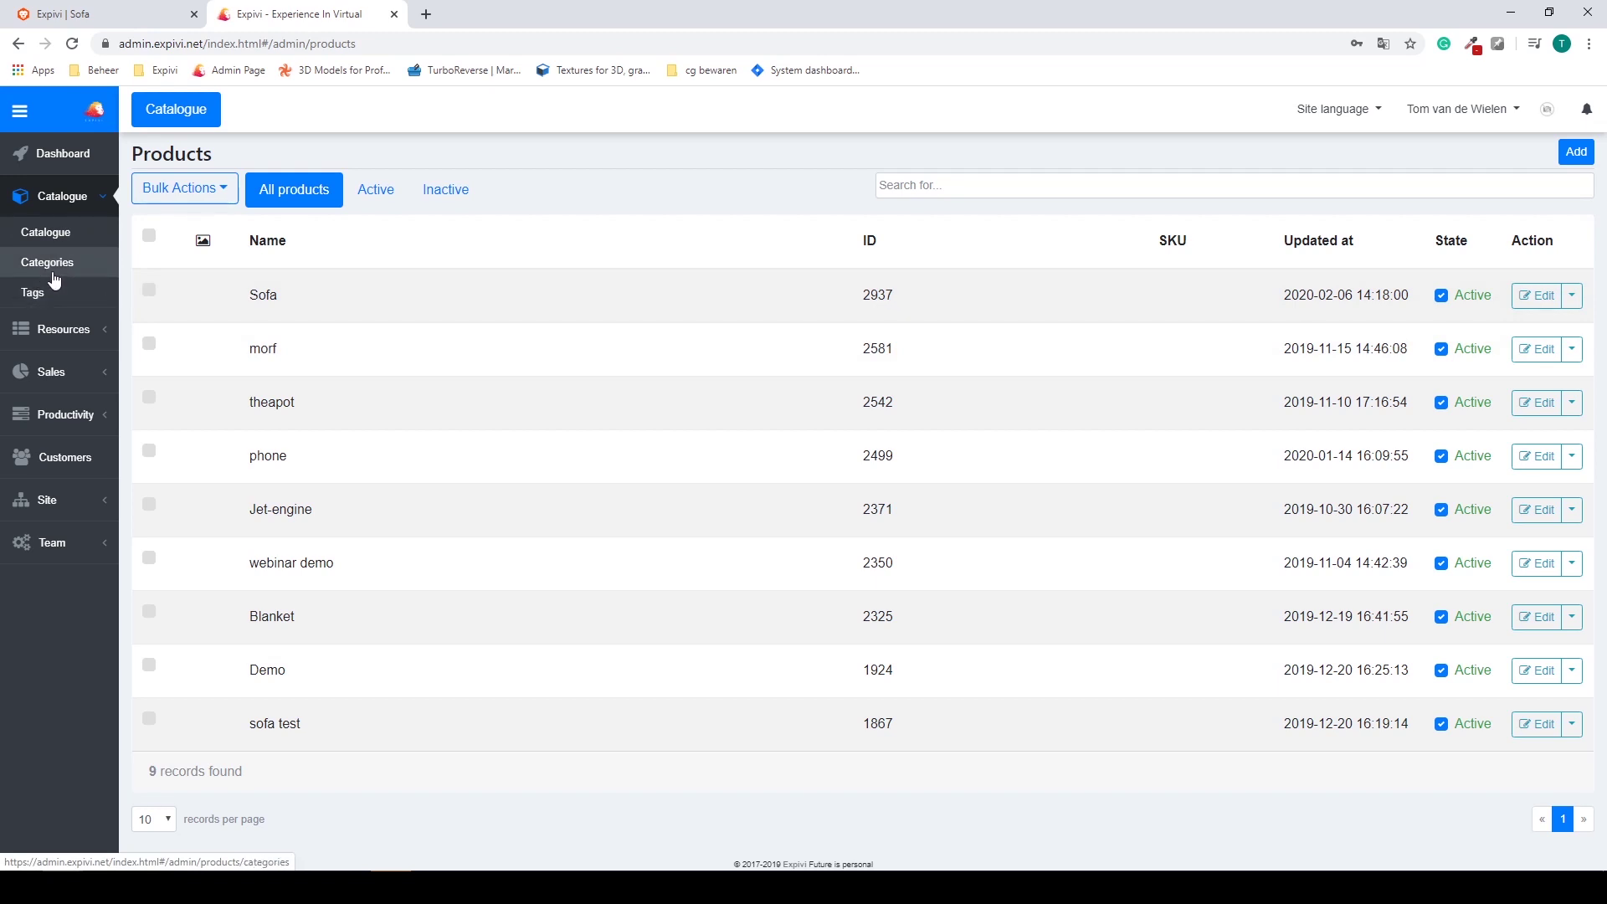
{"action": "left_click", "coordinate": [53, 266]}
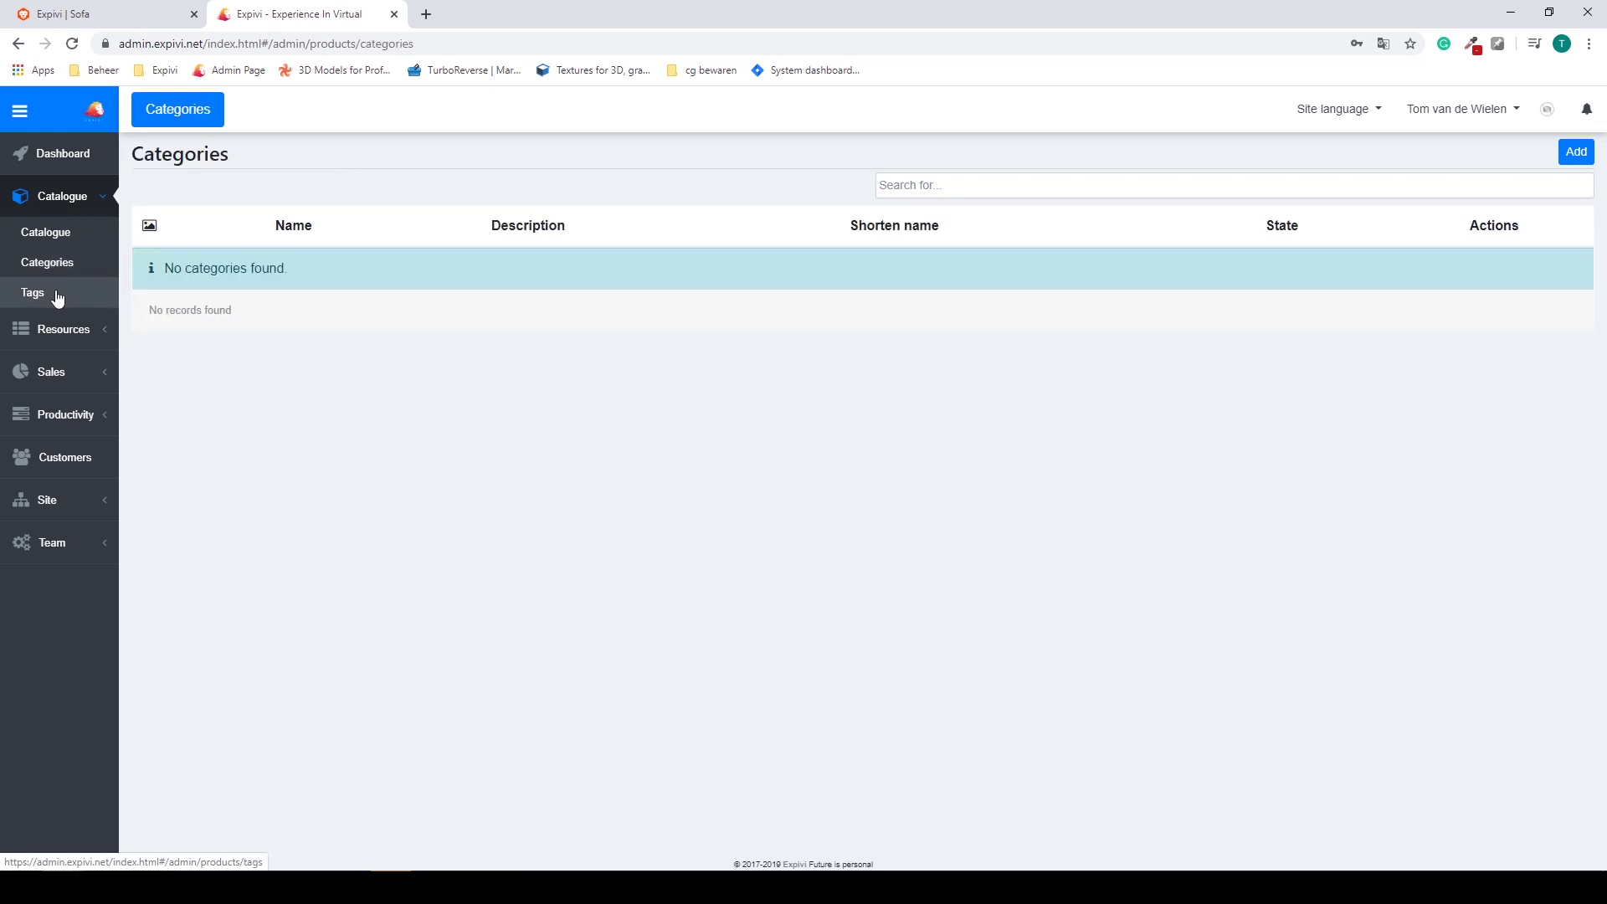
{"action": "left_click", "coordinate": [57, 298]}
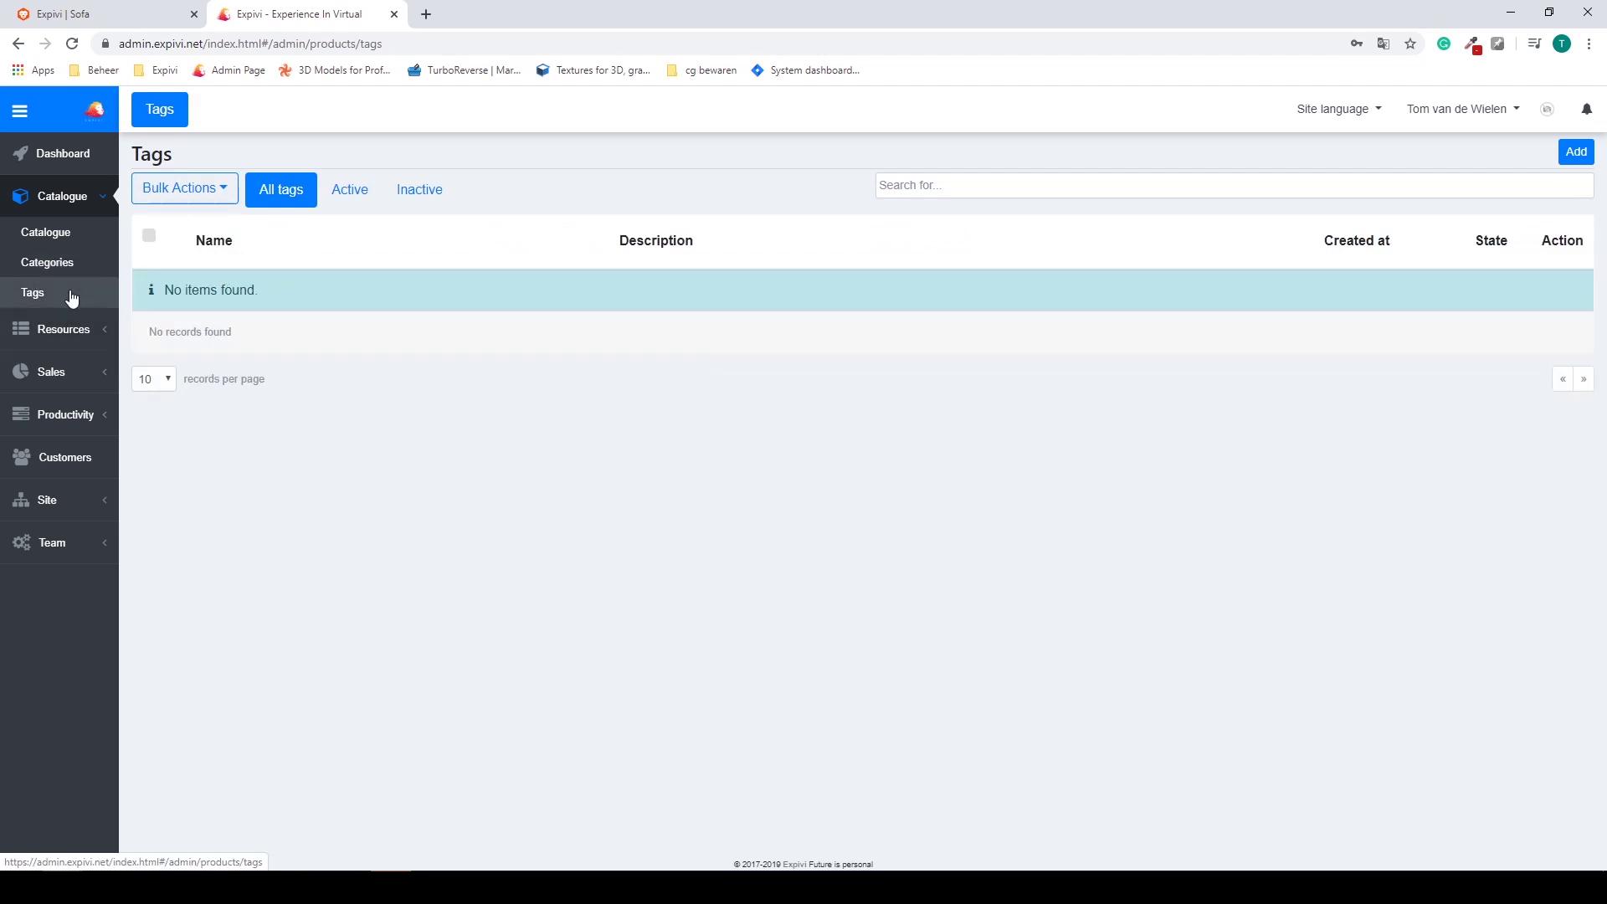
{"action": "left_click", "coordinate": [52, 339]}
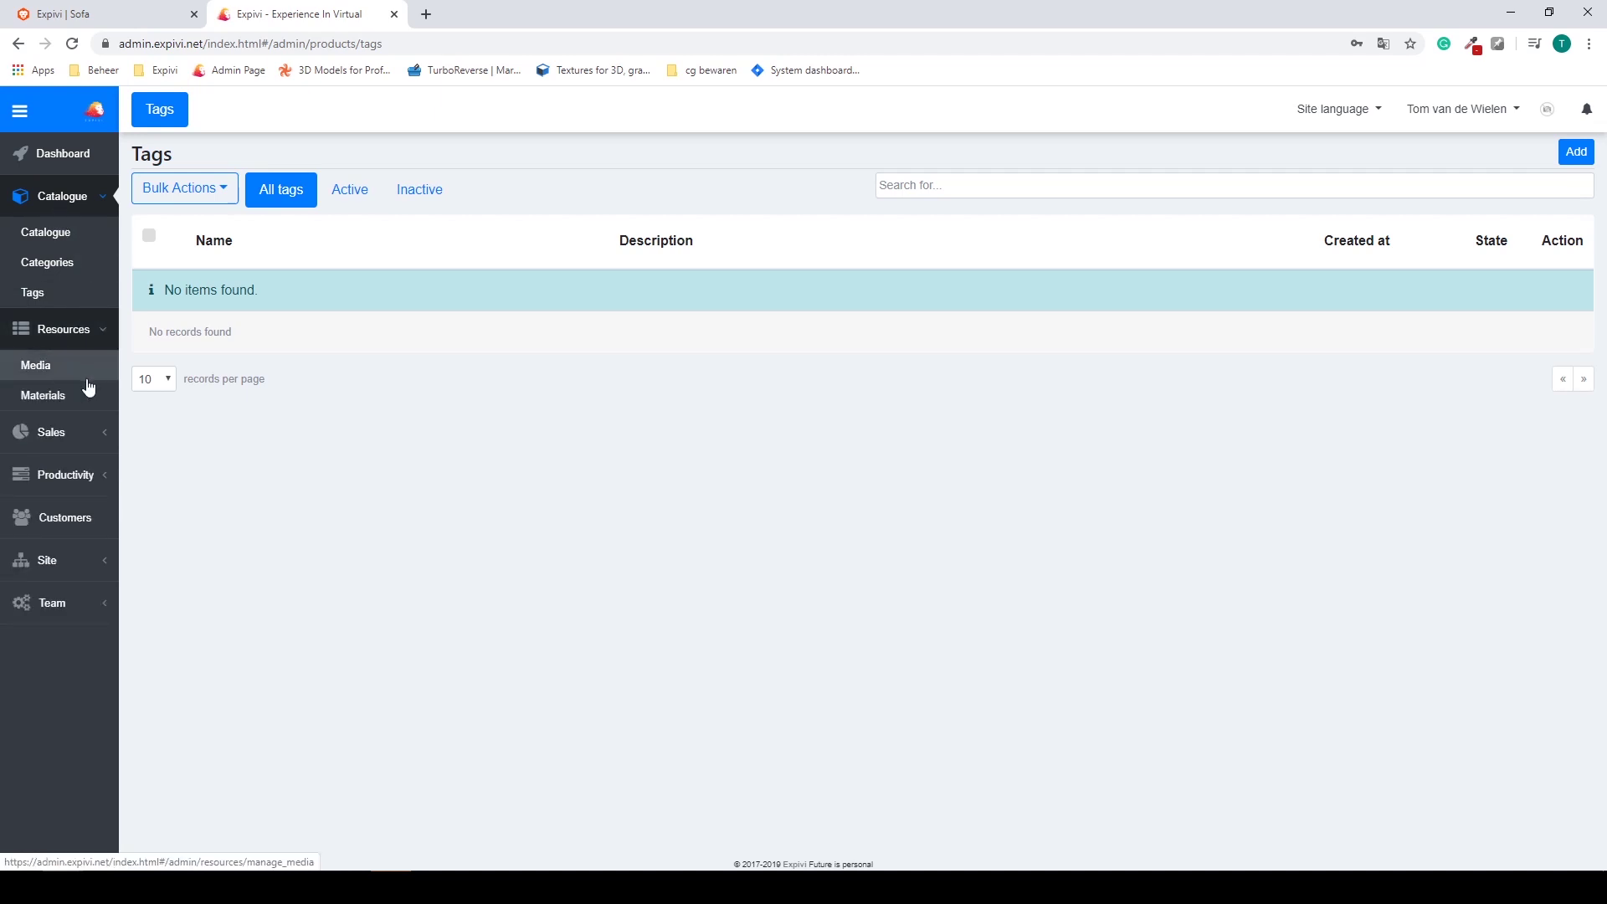
Show the Media library's texture images and folders, collapsing the Catalogue section
{"action": "left_click", "coordinate": [42, 366]}
{"action": "left_click", "coordinate": [111, 200]}
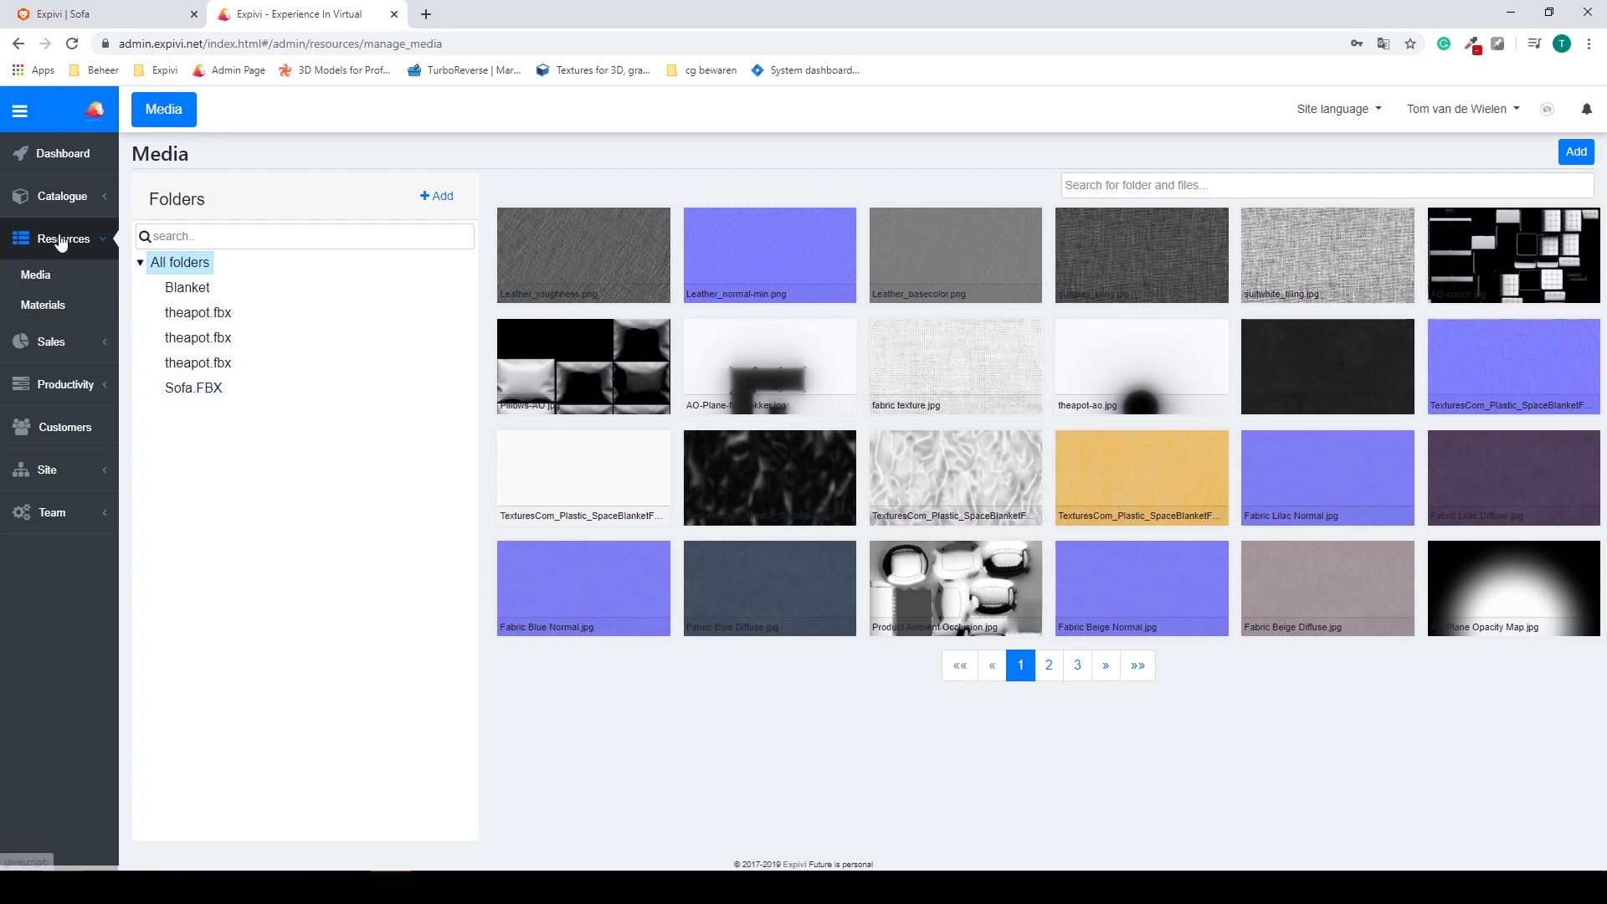
Review the gold material's MeshPhysicalMaterialExt edit settings and preview sphere
{"action": "left_click", "coordinate": [52, 315]}
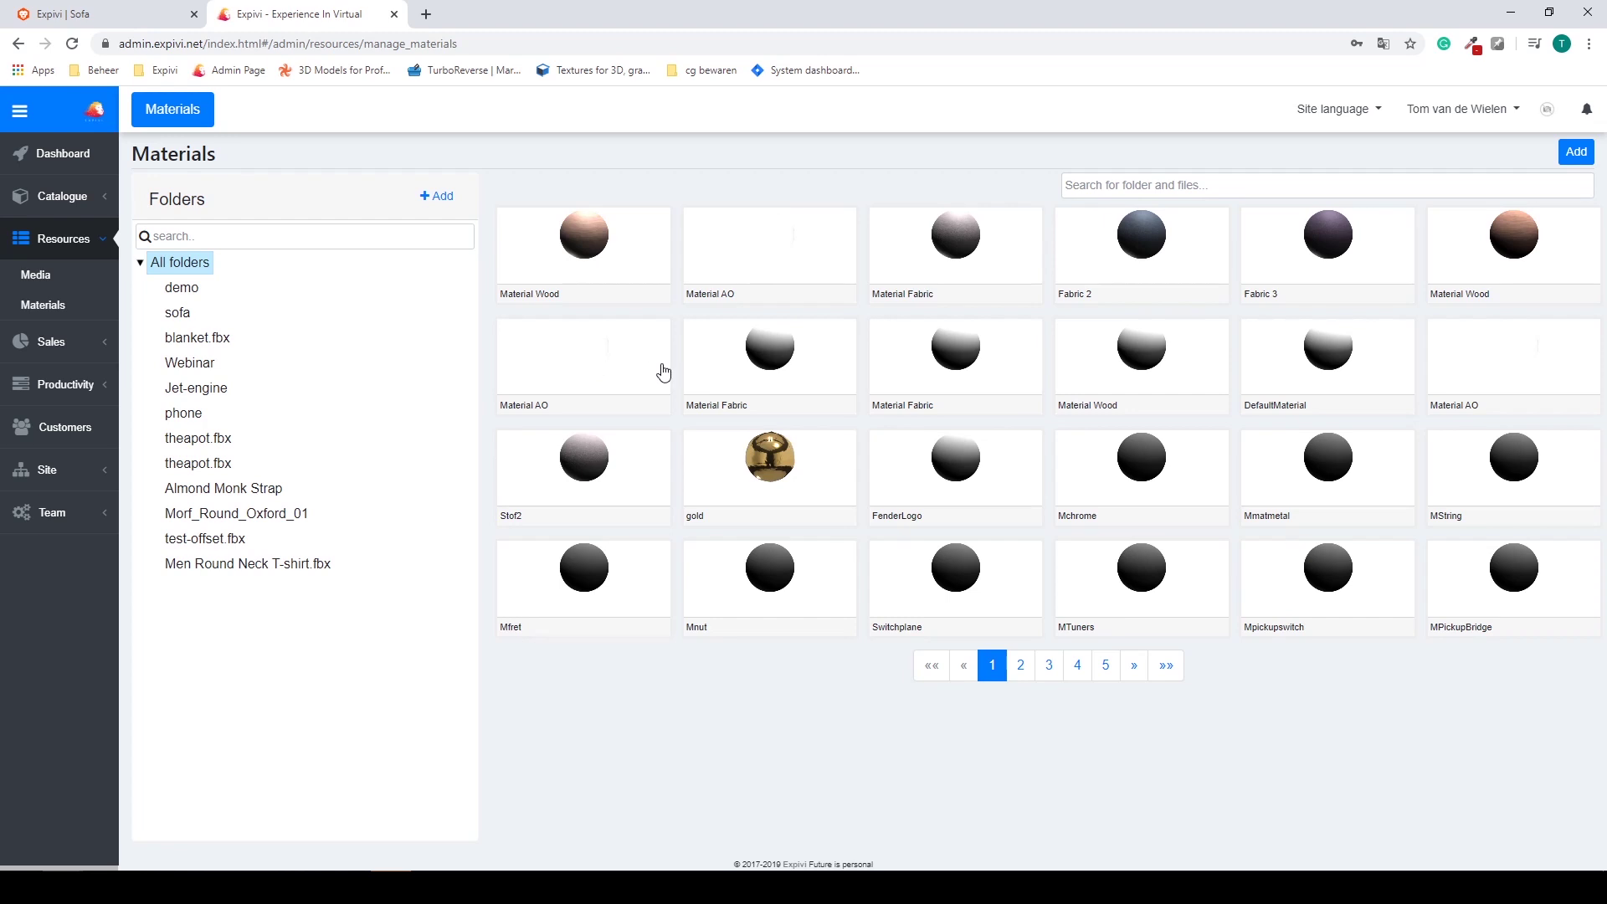
{"action": "left_click", "coordinate": [779, 474]}
{"action": "scroll", "coordinate": [921, 436], "scroll_direction": "down", "scroll_amount": 2}
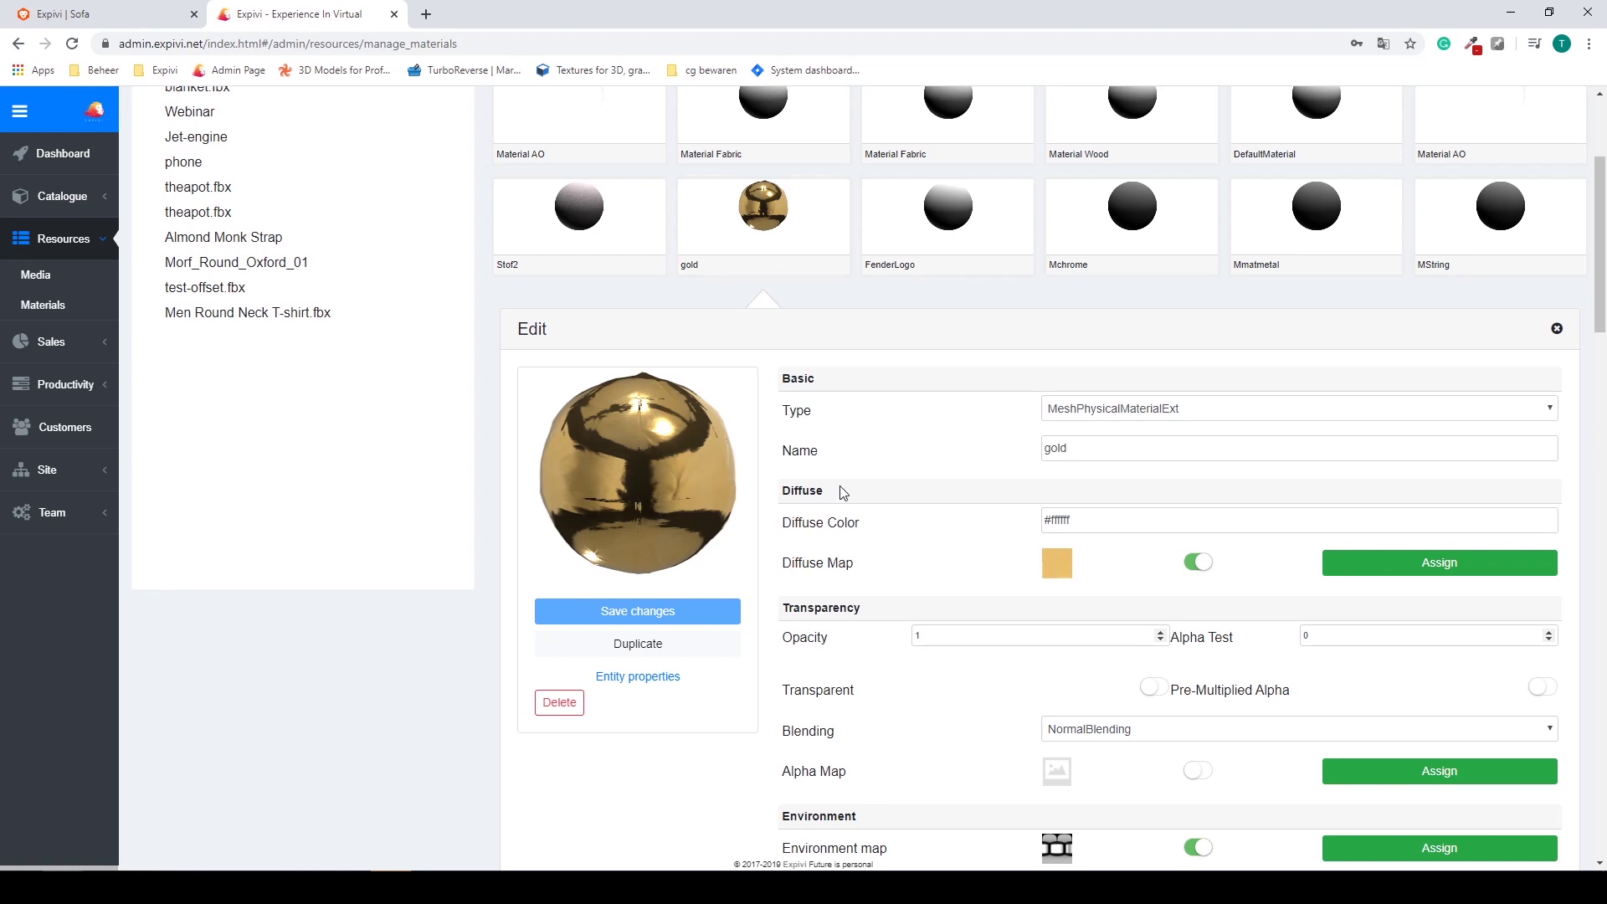
{"action": "scroll", "coordinate": [847, 494], "scroll_direction": "up", "scroll_amount": 3}
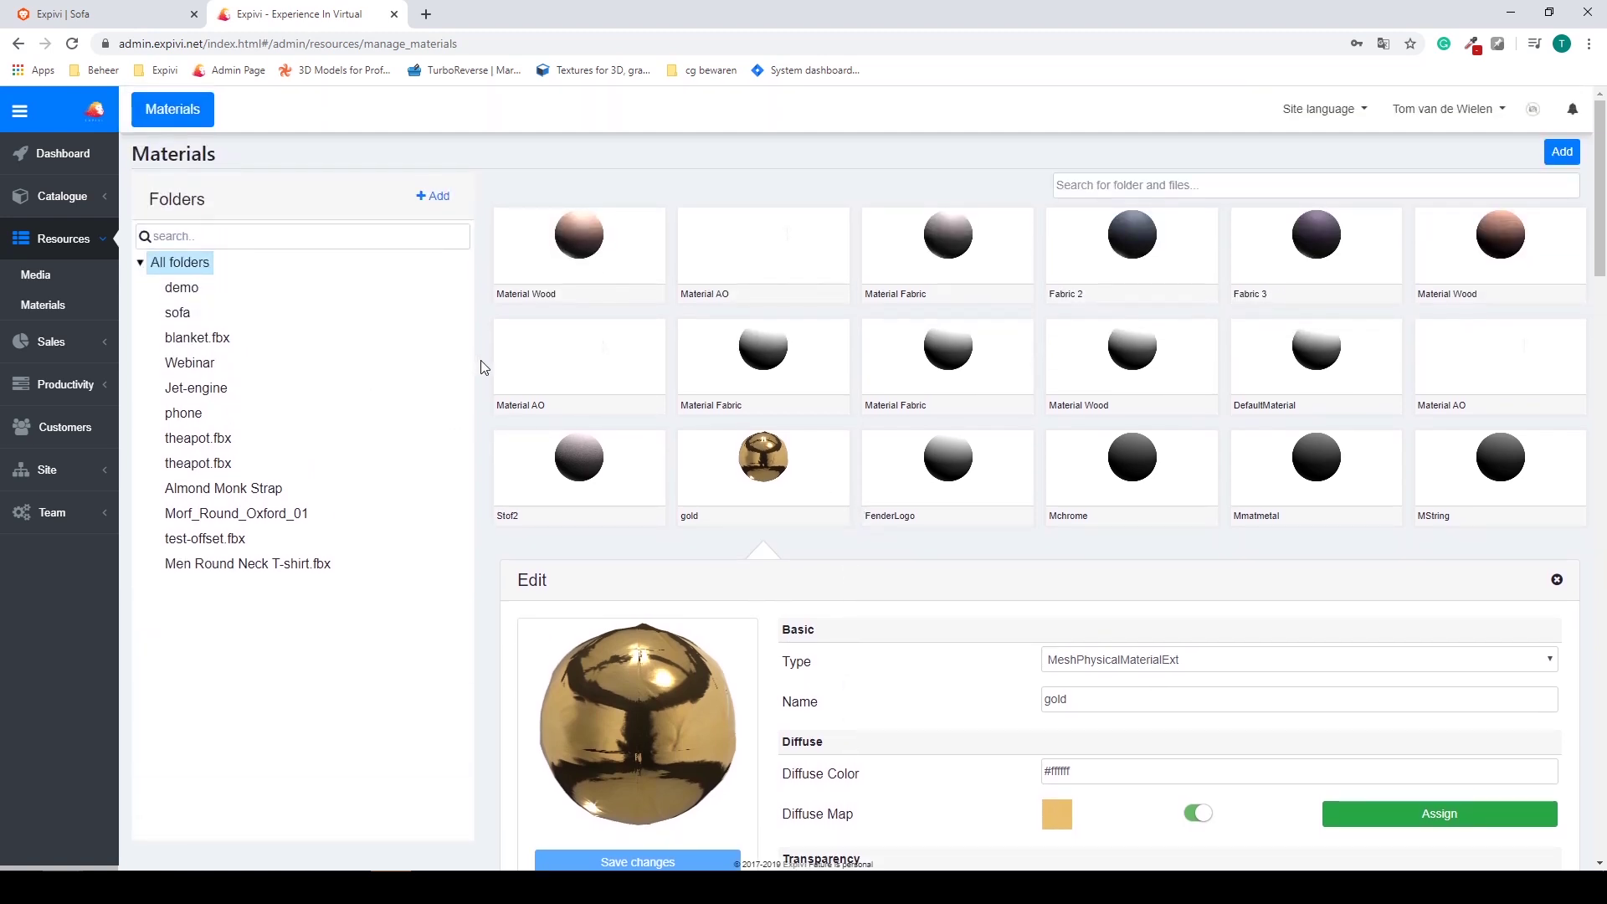
View the empty Sales, Invoices and Payments lists in turn
{"action": "left_click", "coordinate": [69, 350]}
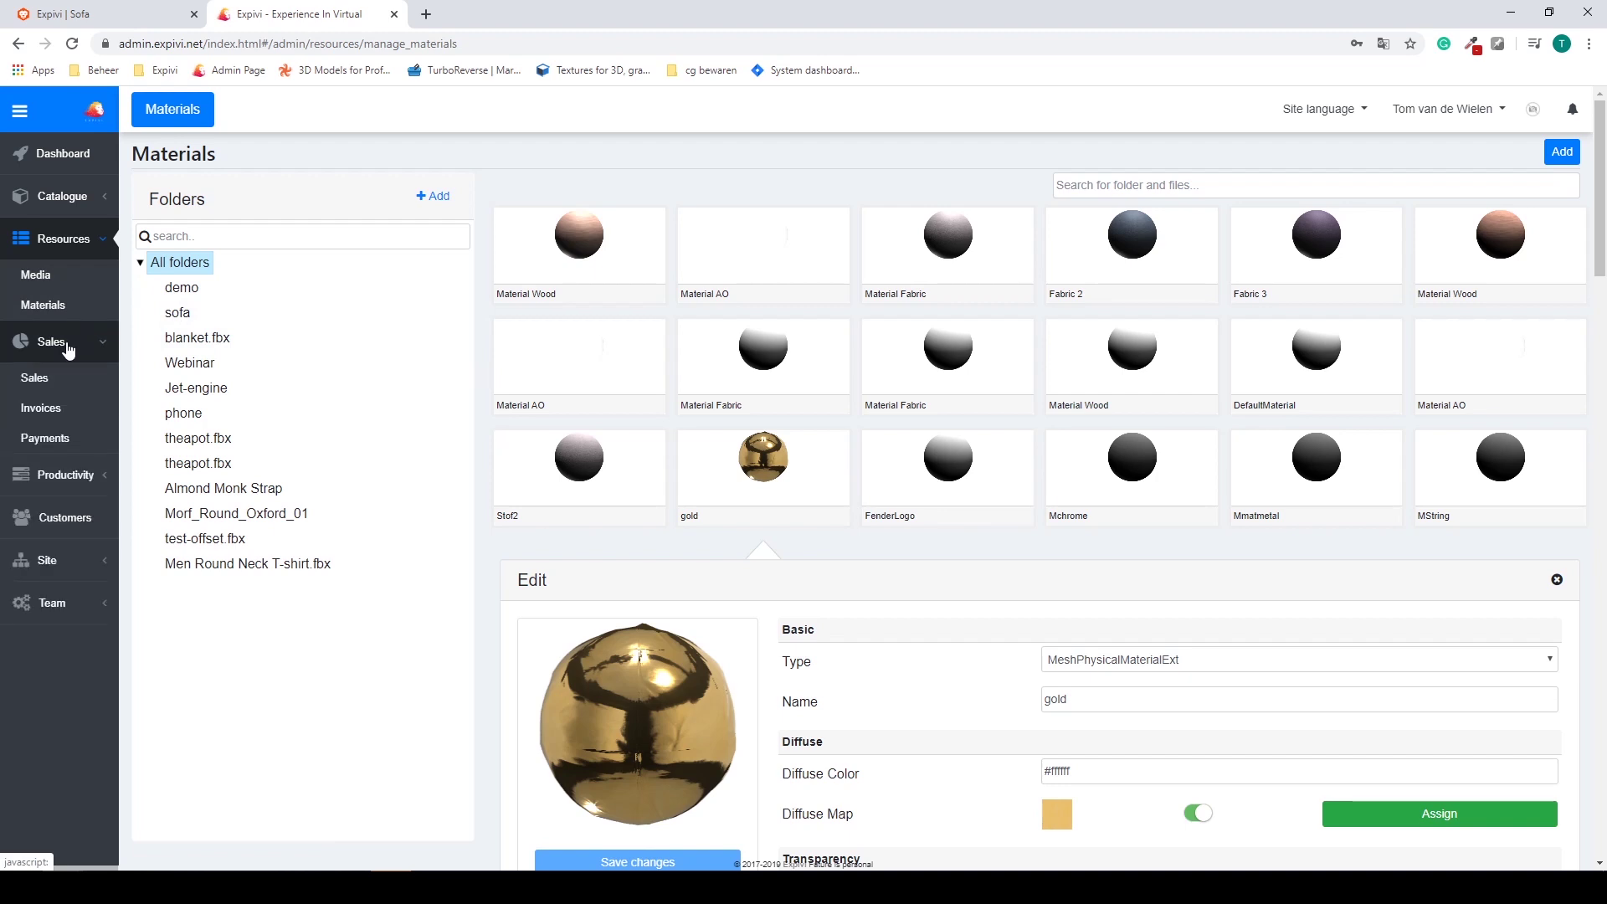
{"action": "left_click", "coordinate": [34, 381]}
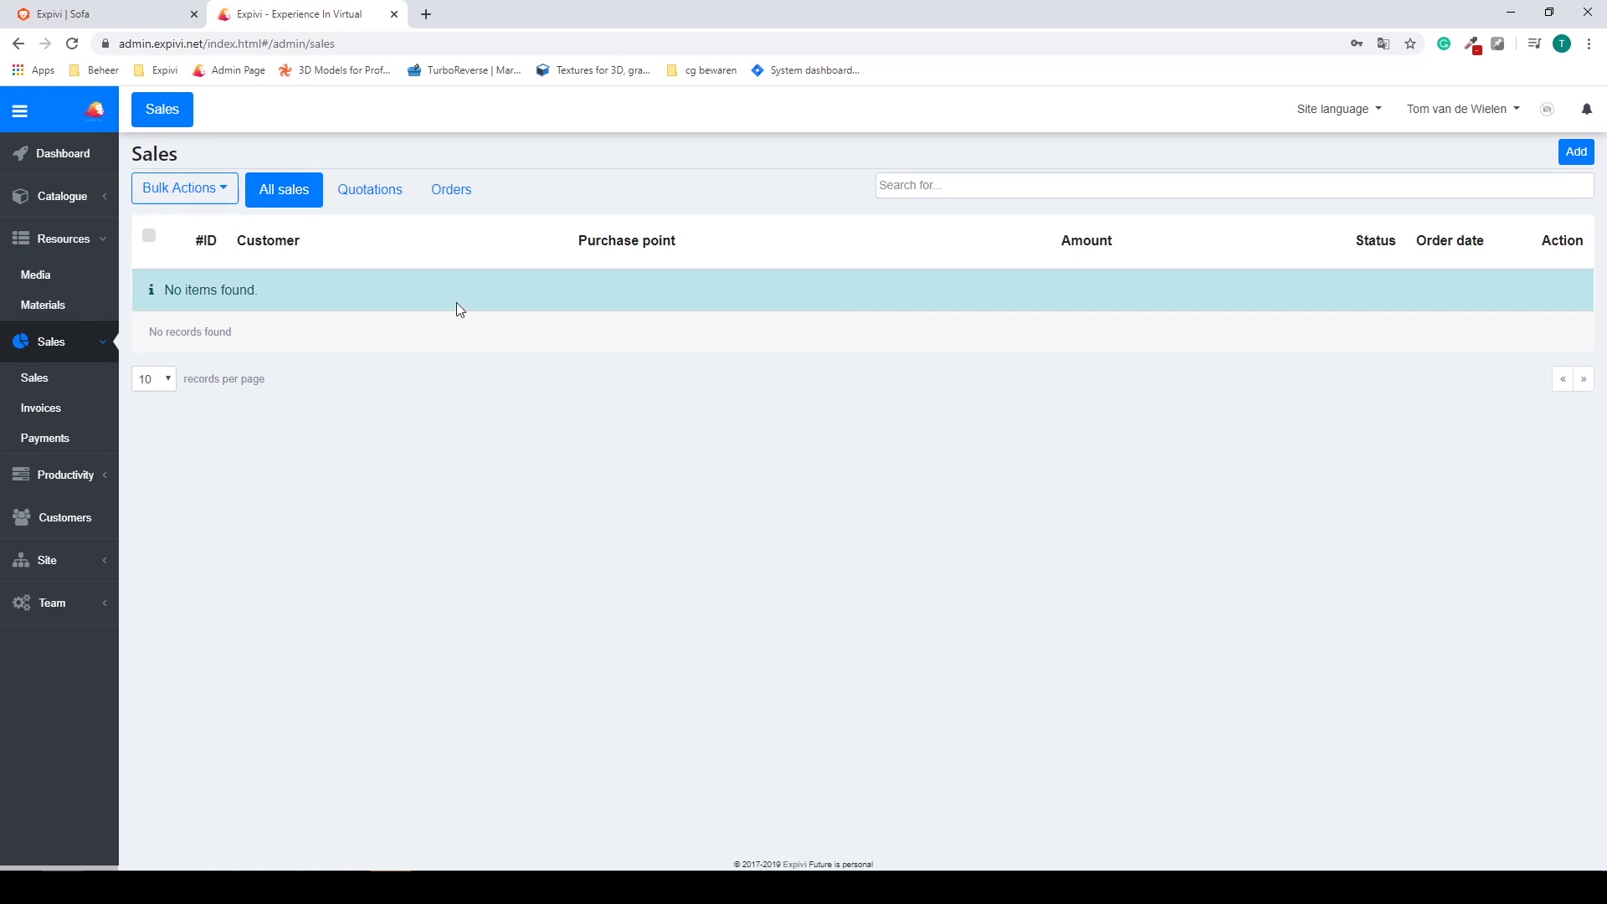
{"action": "left_click", "coordinate": [41, 415]}
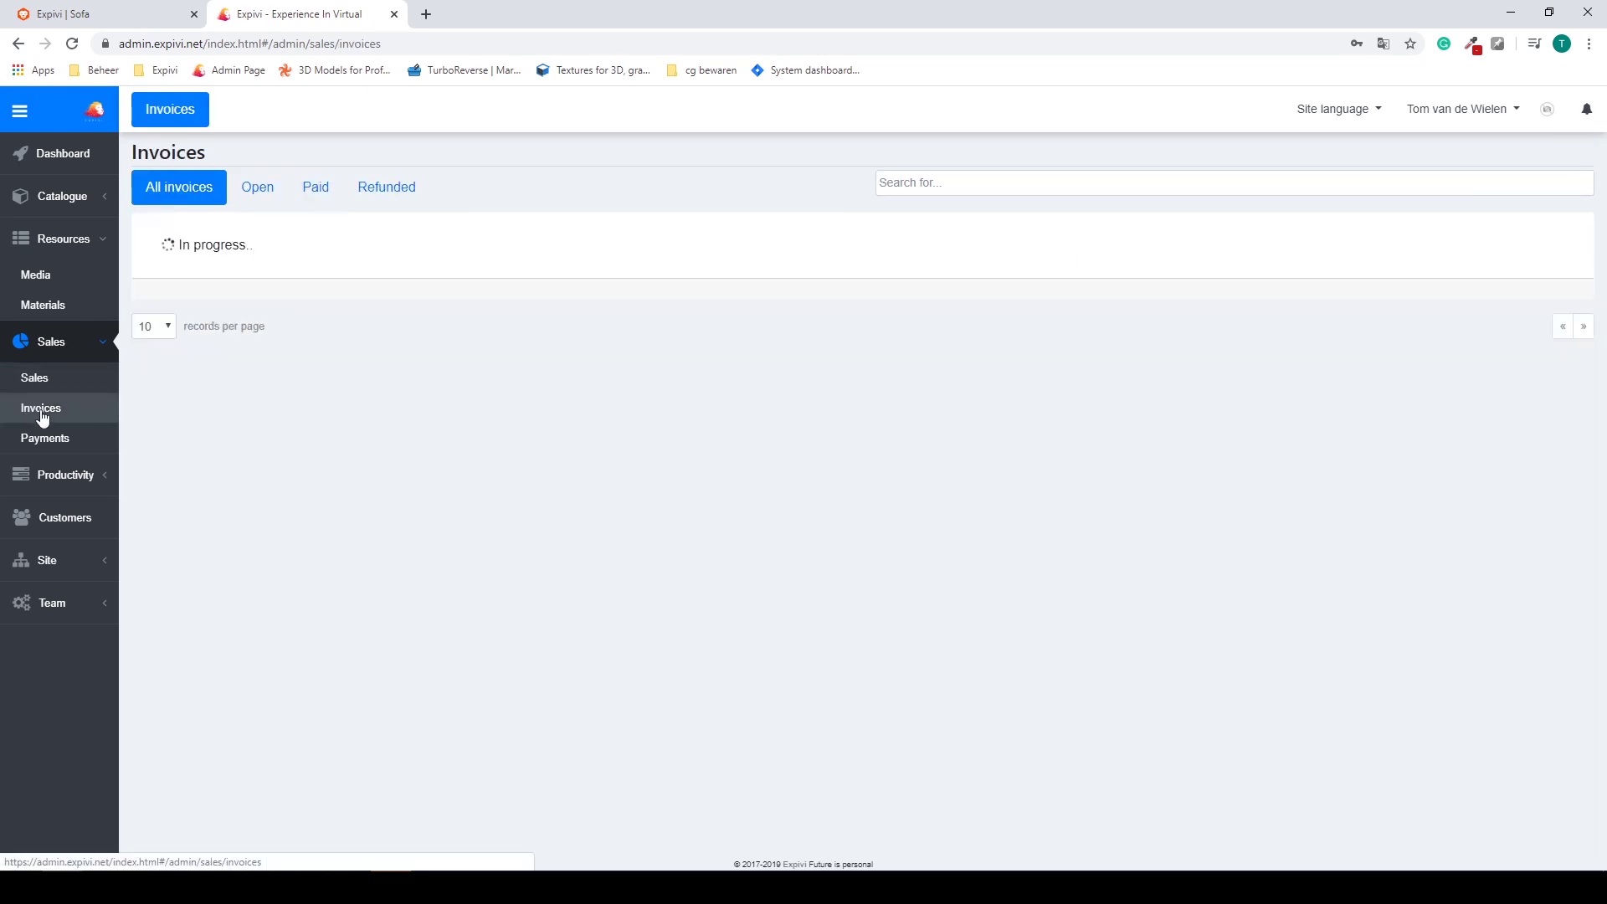
{"action": "left_click", "coordinate": [80, 443]}
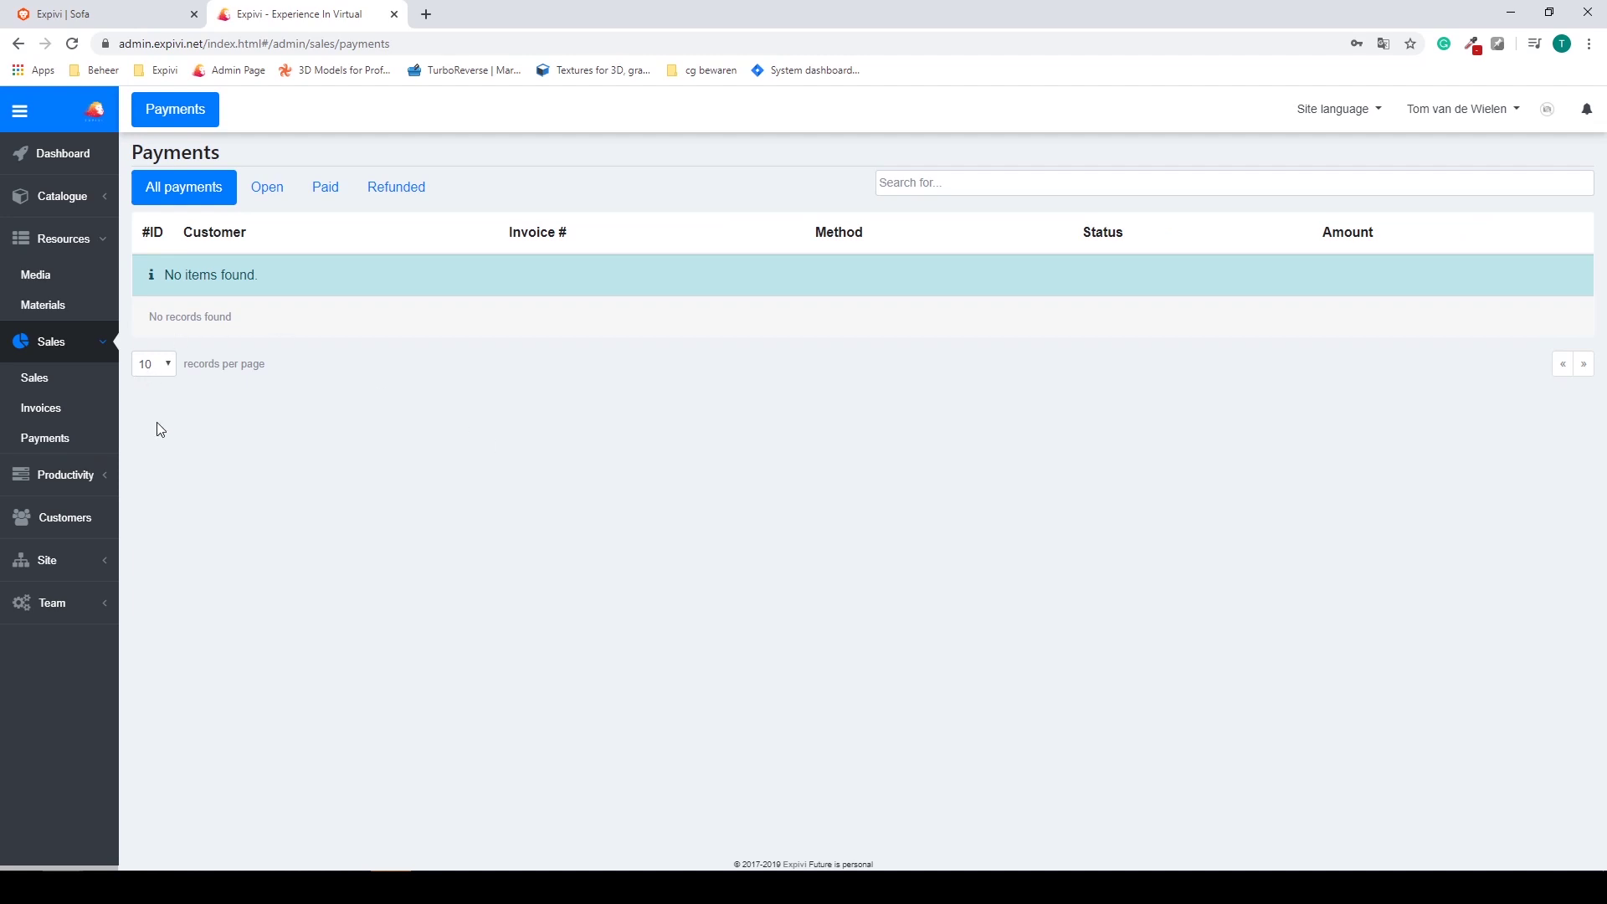
View the activities calendar, the empty opportunity stages board, then the empty Helpdesk tickets list
{"action": "left_click", "coordinate": [87, 474]}
{"action": "left_click", "coordinate": [105, 341]}
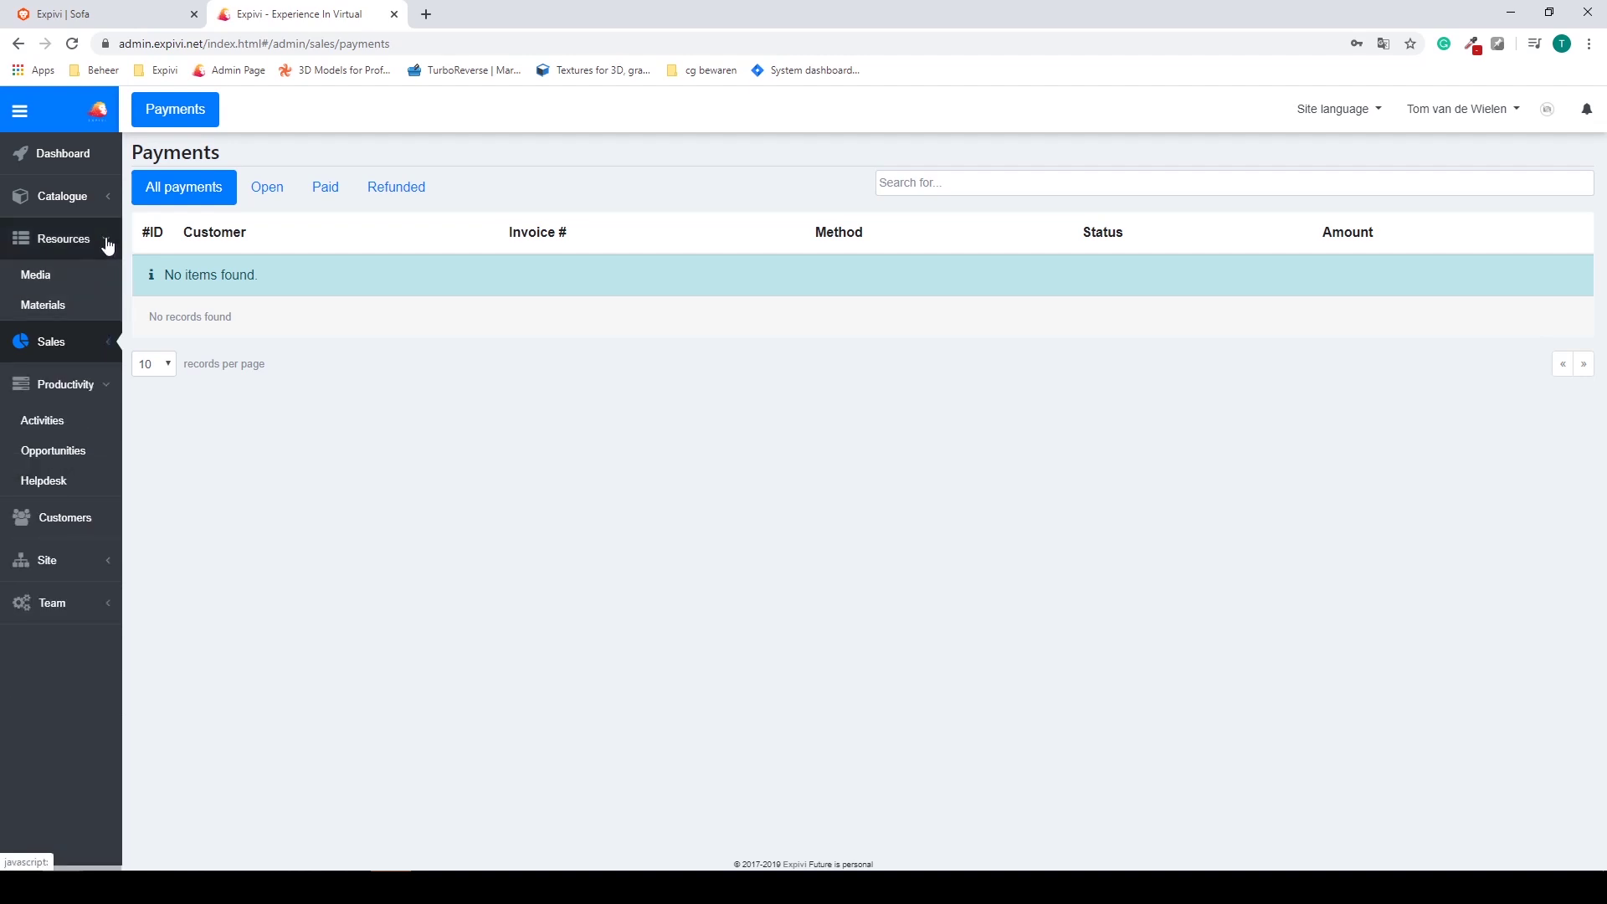
{"action": "left_click", "coordinate": [107, 240]}
{"action": "left_click", "coordinate": [77, 370]}
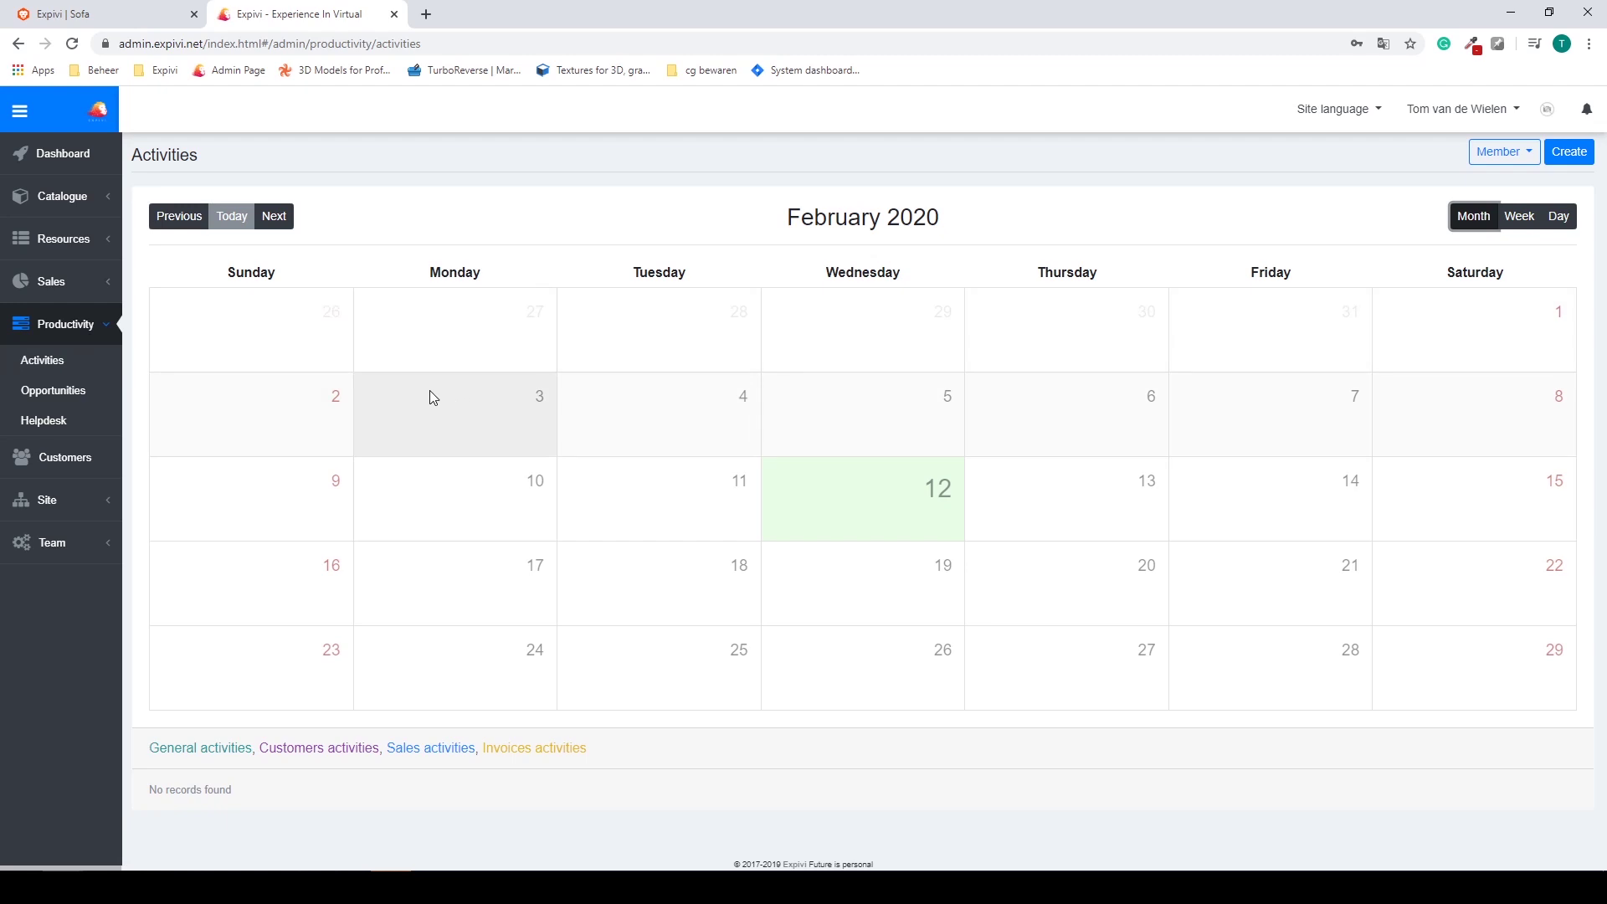
{"action": "left_click", "coordinate": [59, 391]}
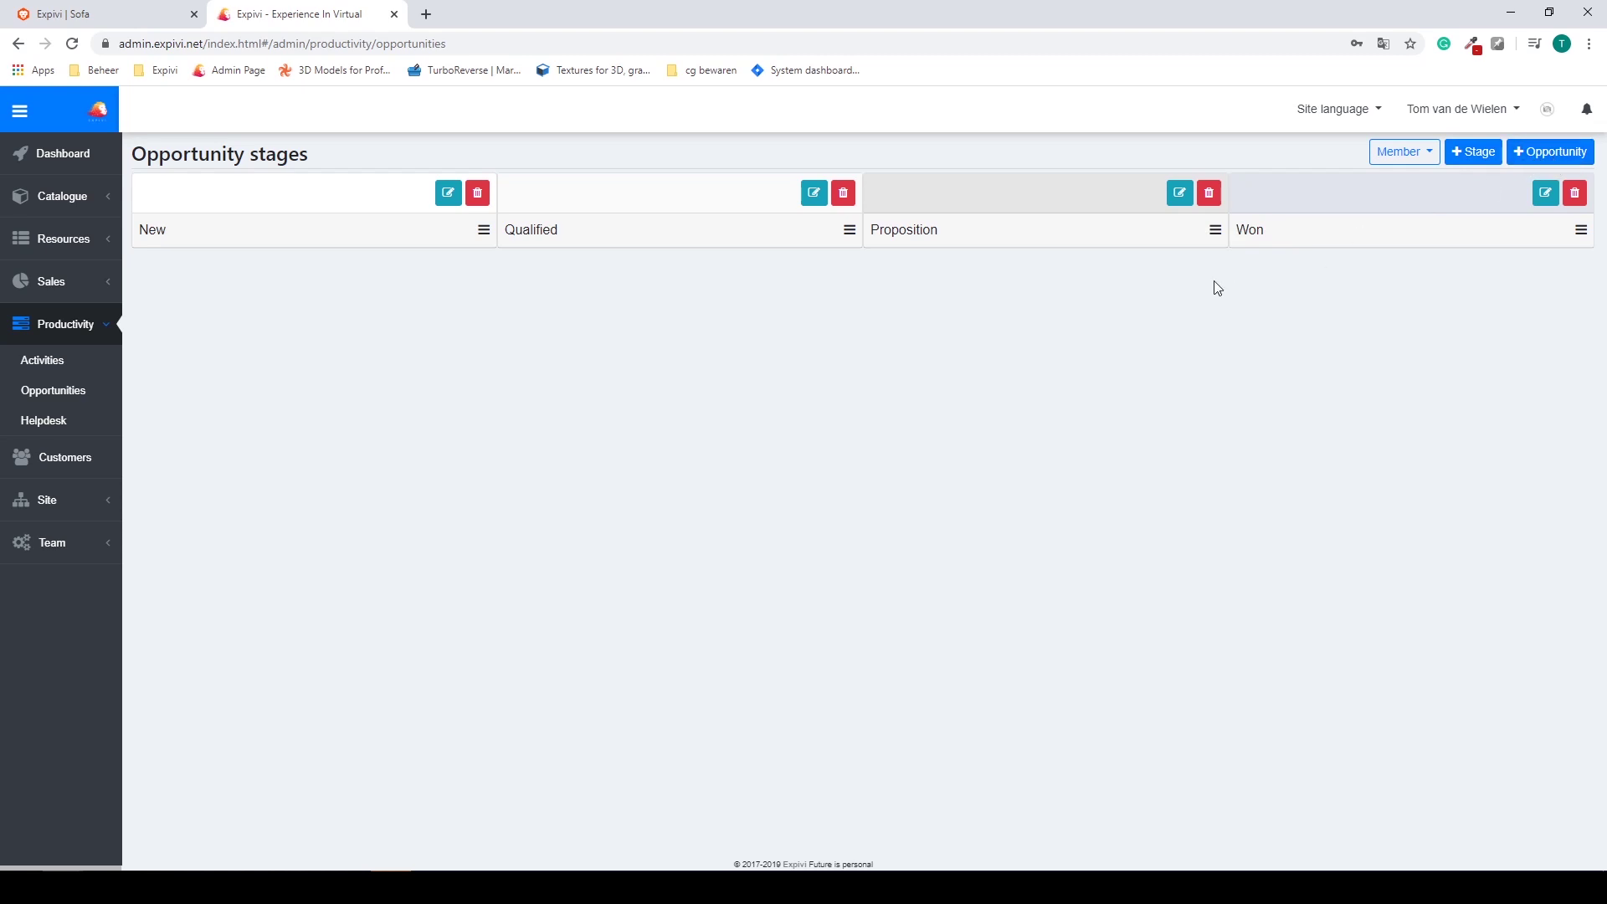
{"action": "left_click", "coordinate": [51, 421]}
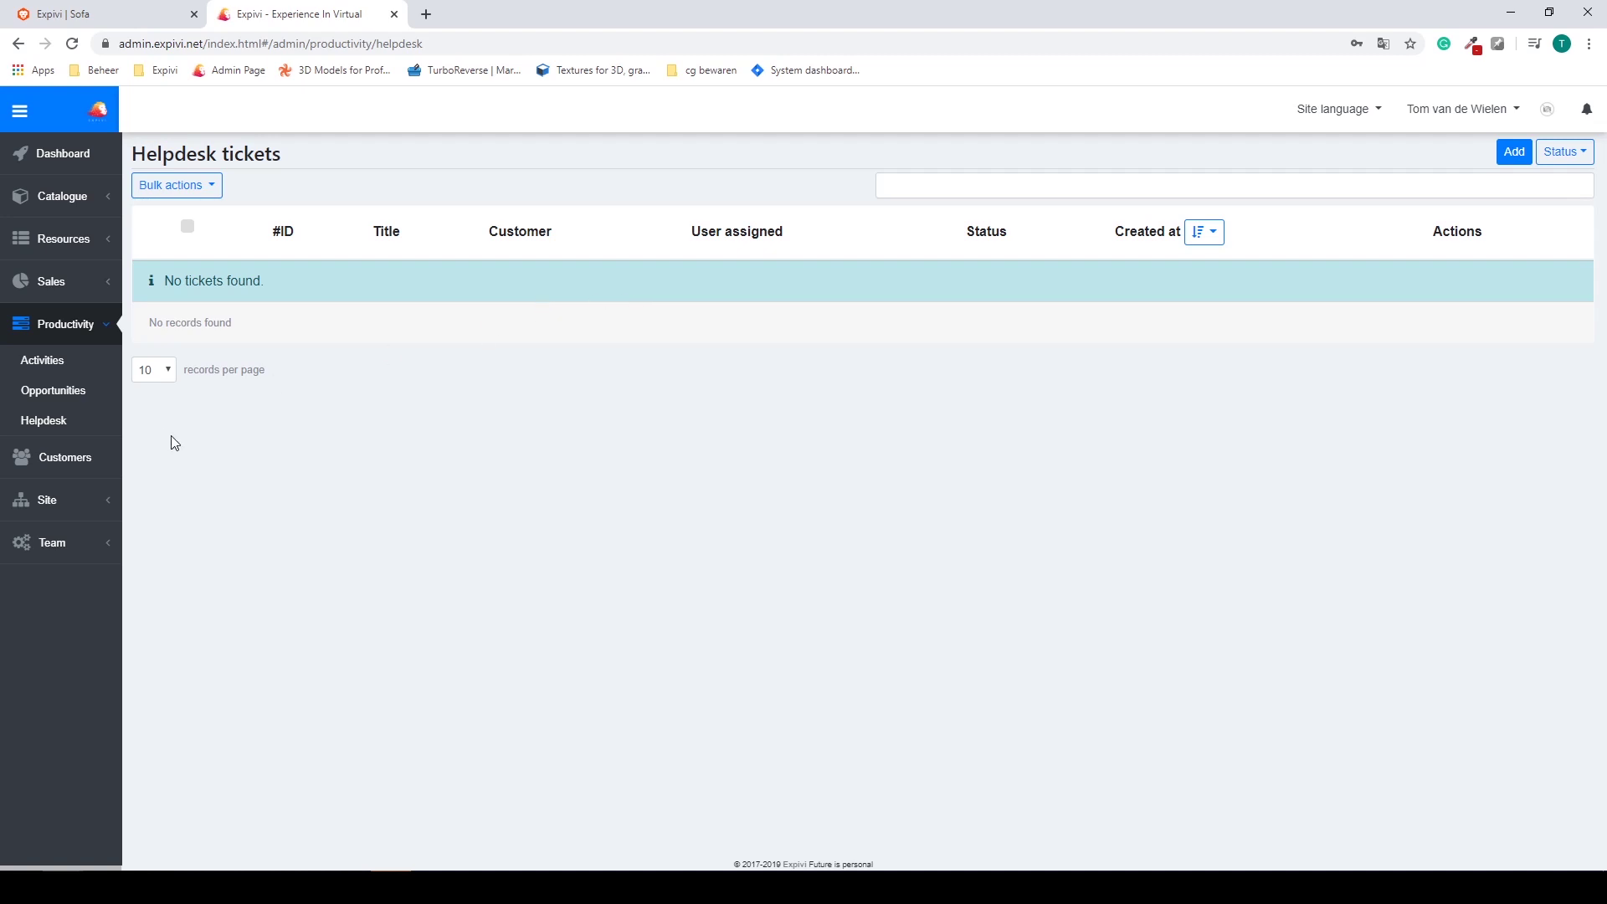
View the customers list and the site's language localization settings
{"action": "left_click", "coordinate": [61, 462]}
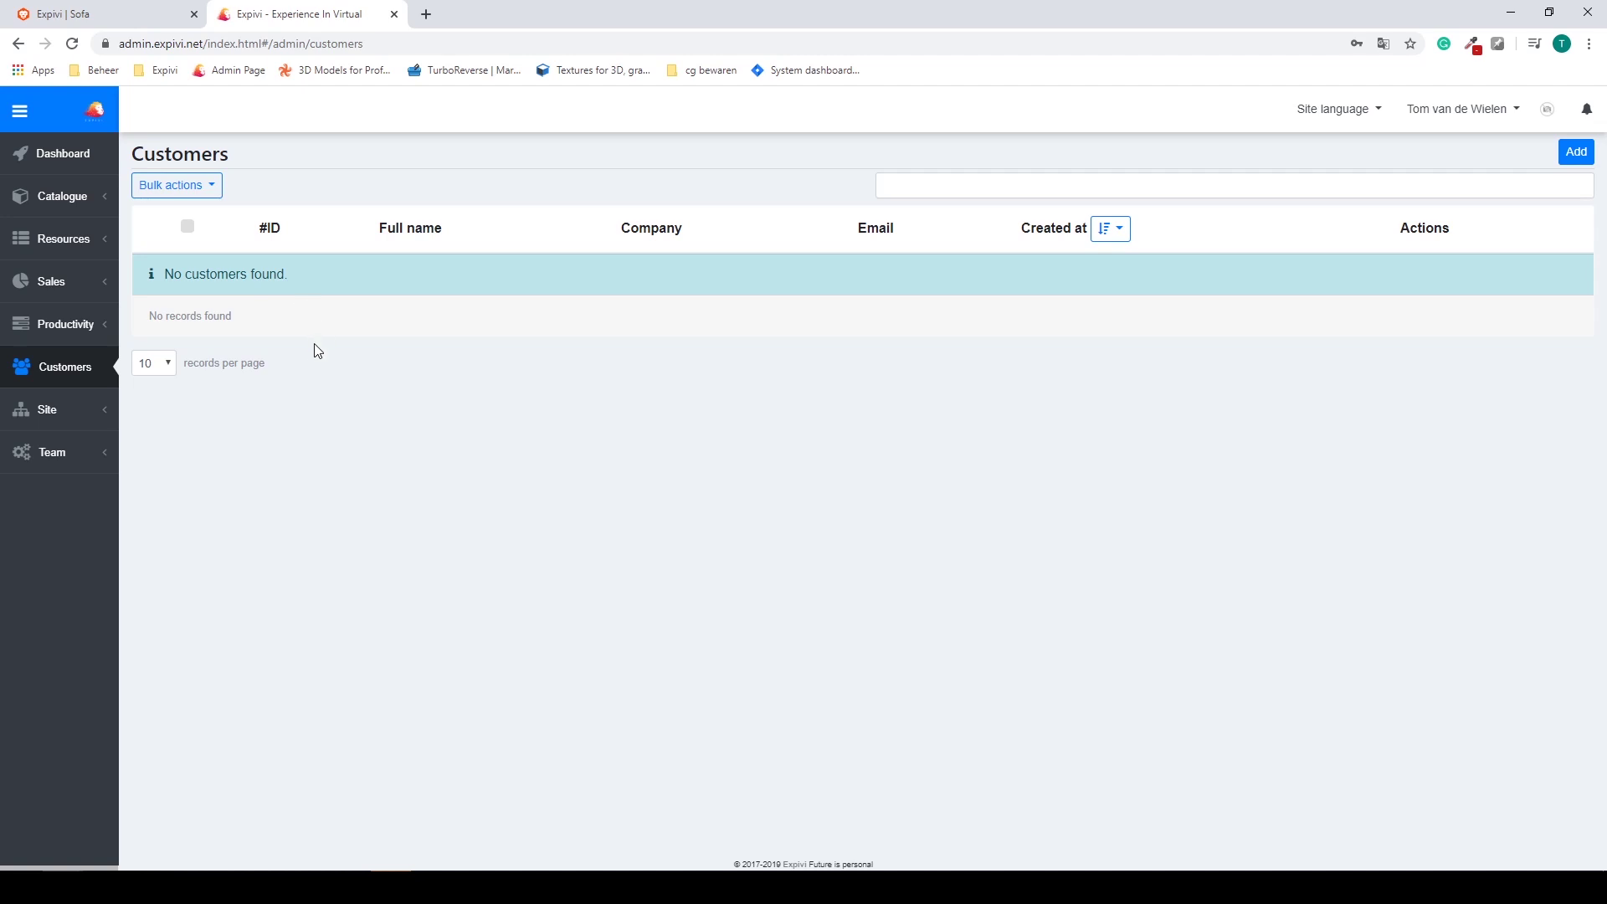
{"action": "left_click", "coordinate": [107, 412]}
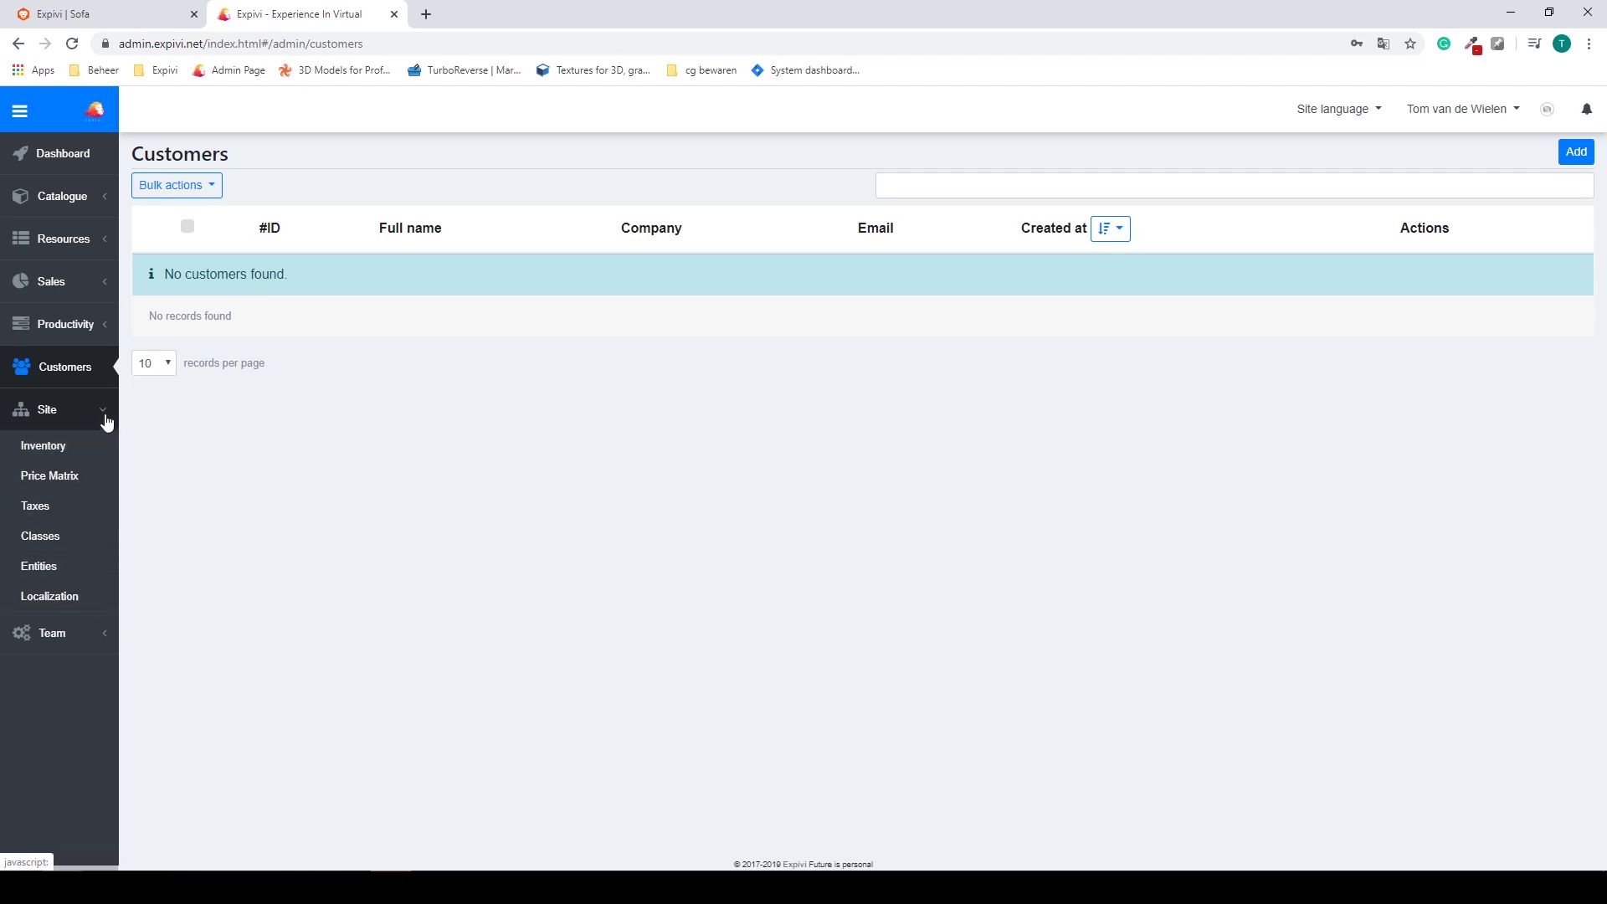
{"action": "left_click", "coordinate": [70, 600]}
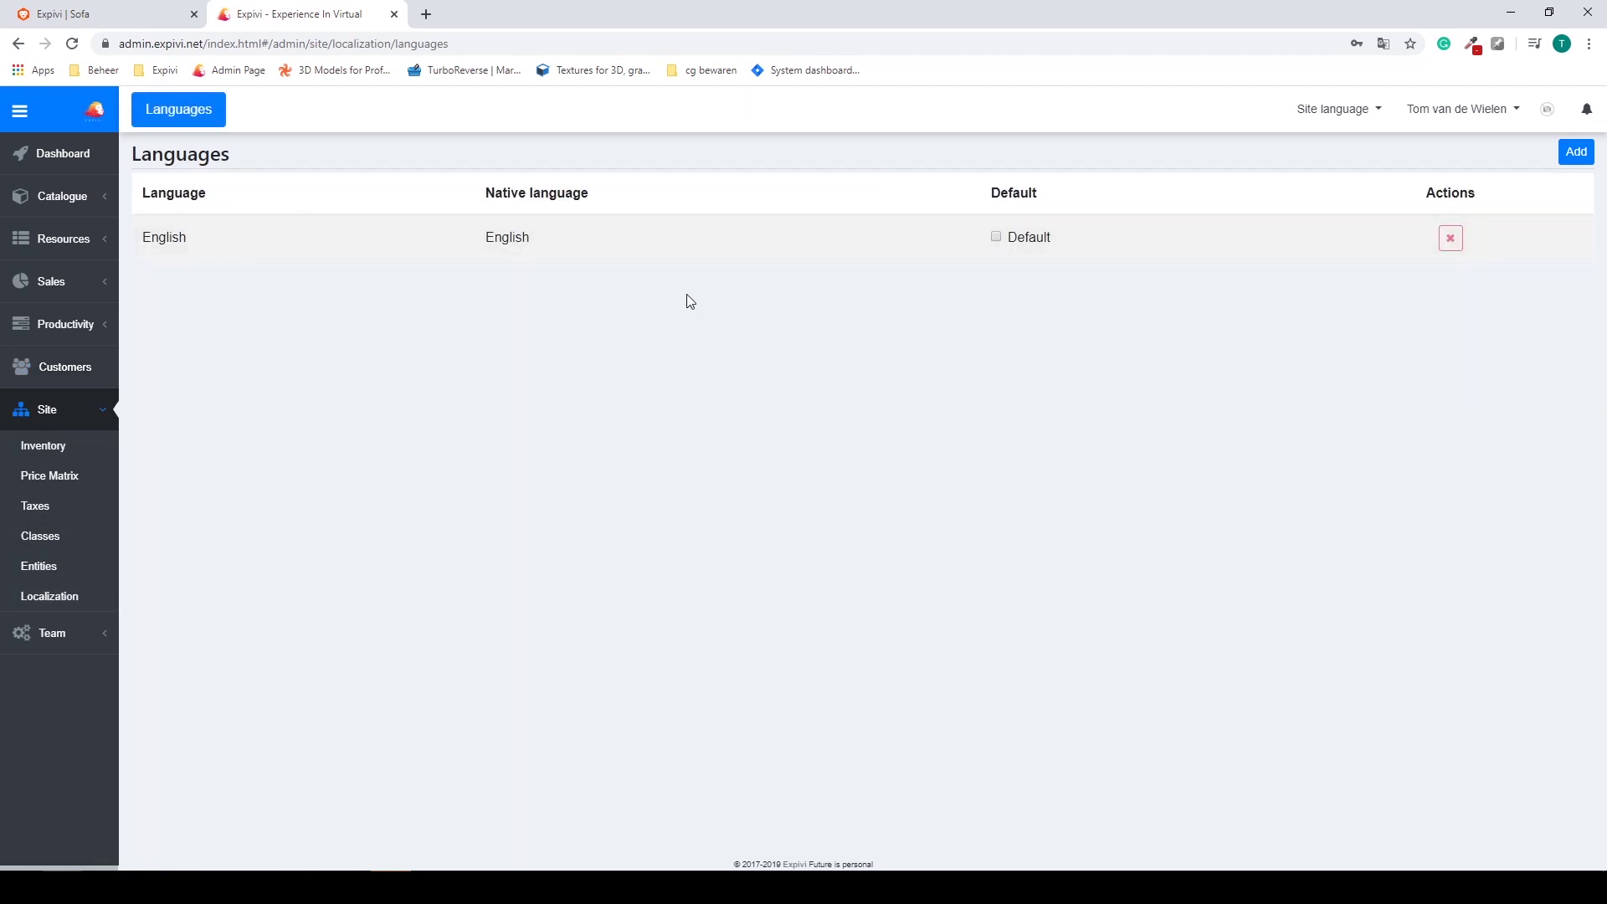
{"action": "left_click", "coordinate": [106, 419]}
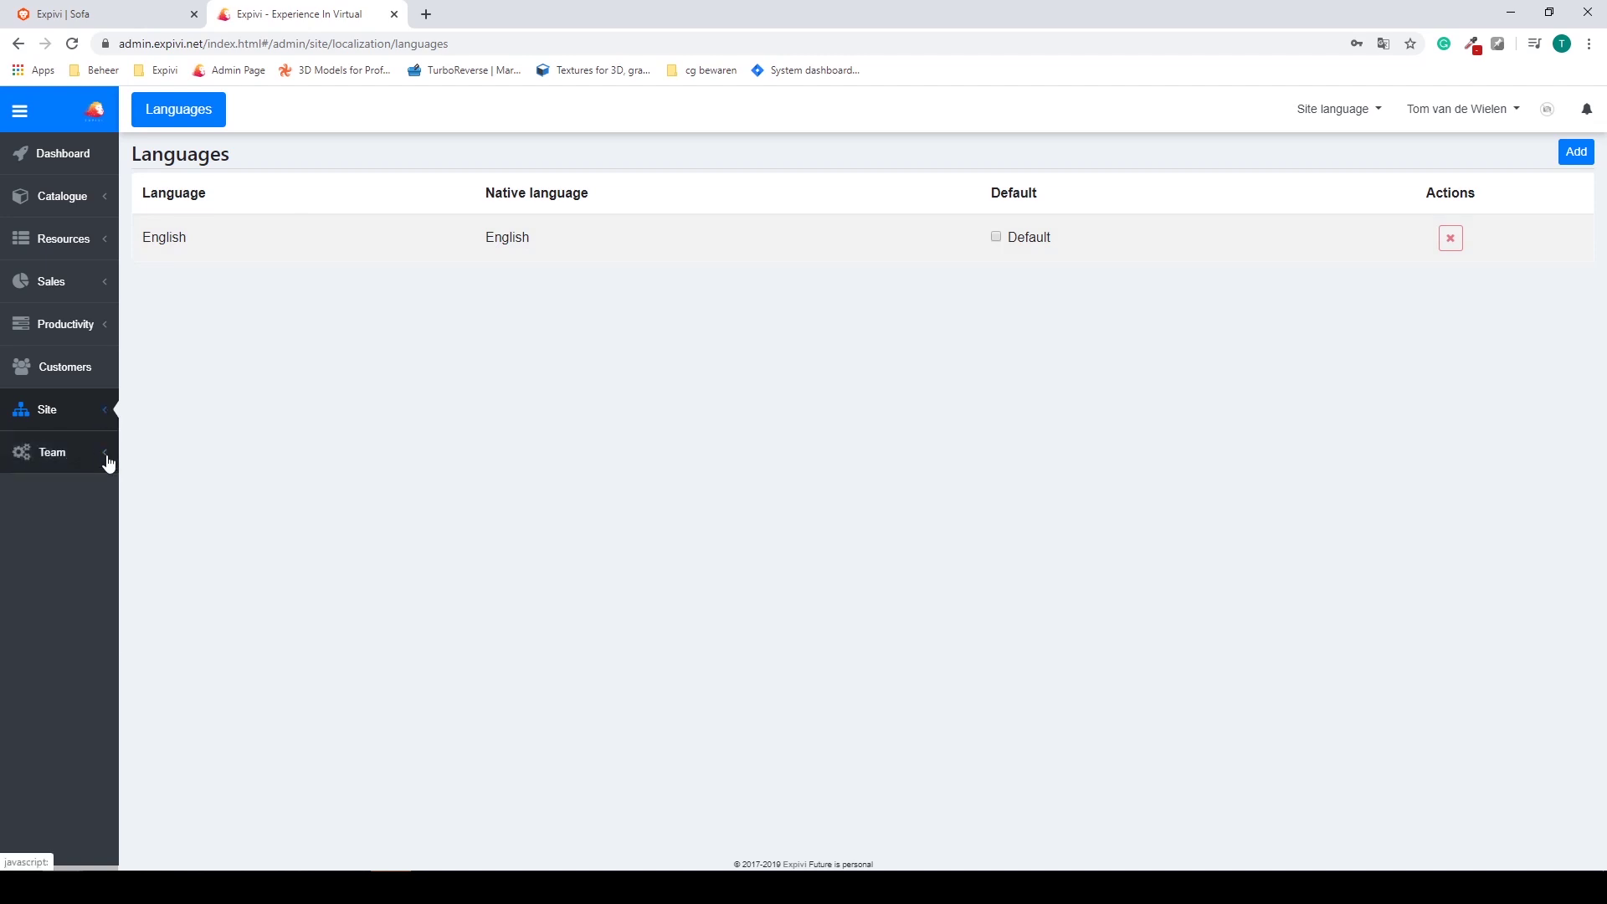
View the team details, Starter trial subscription and empty API Keys pages
{"action": "left_click", "coordinate": [107, 457]}
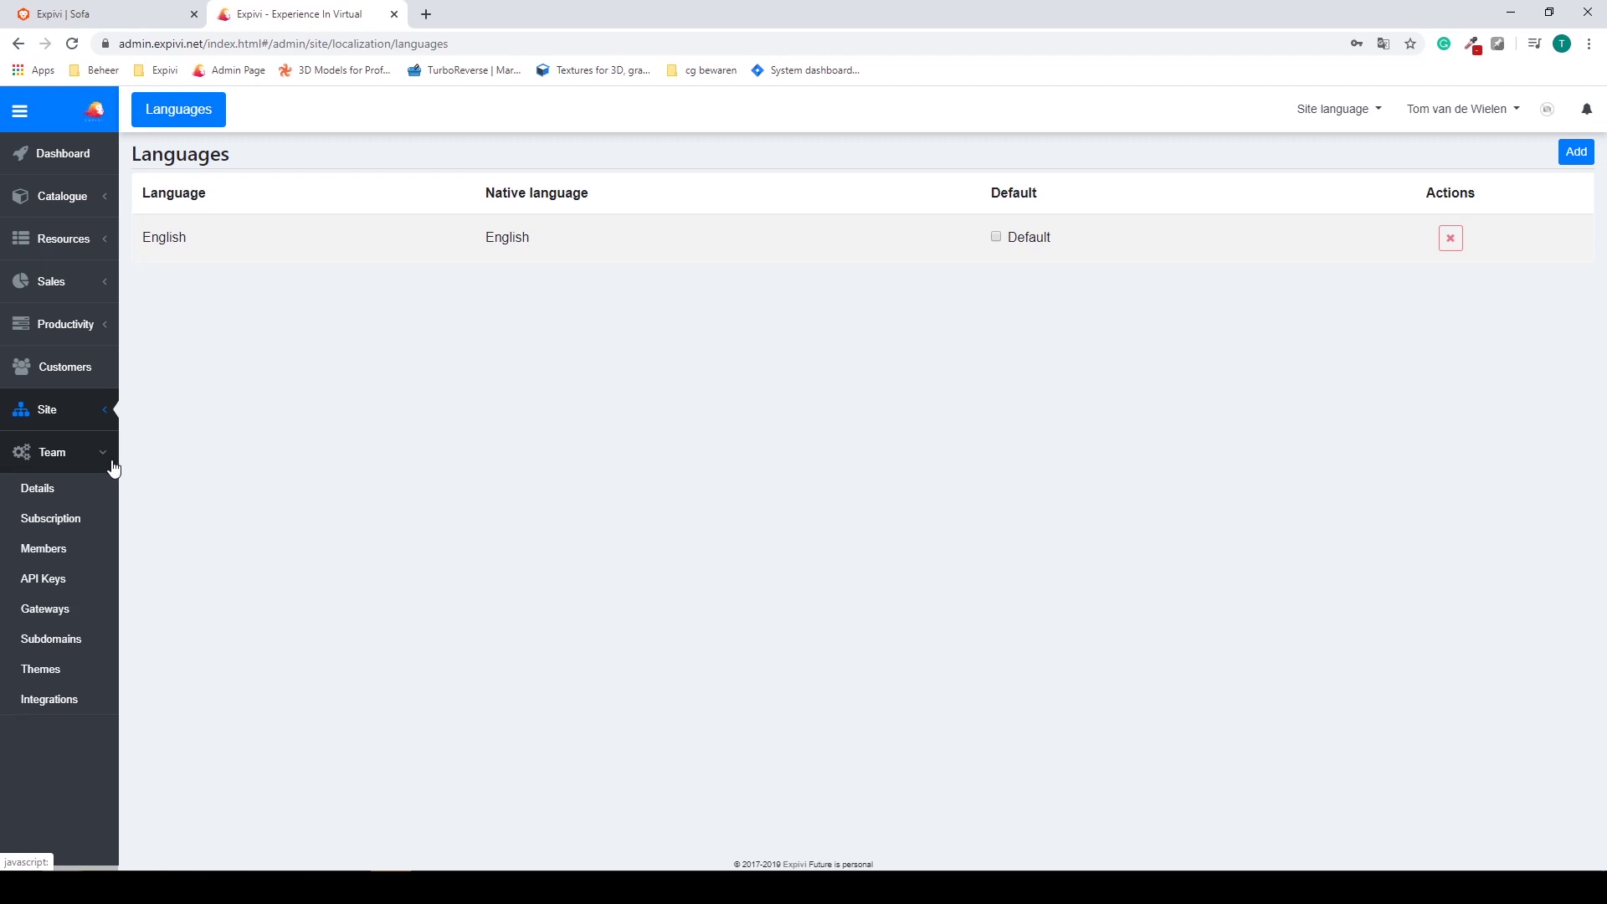
{"action": "left_click", "coordinate": [47, 500]}
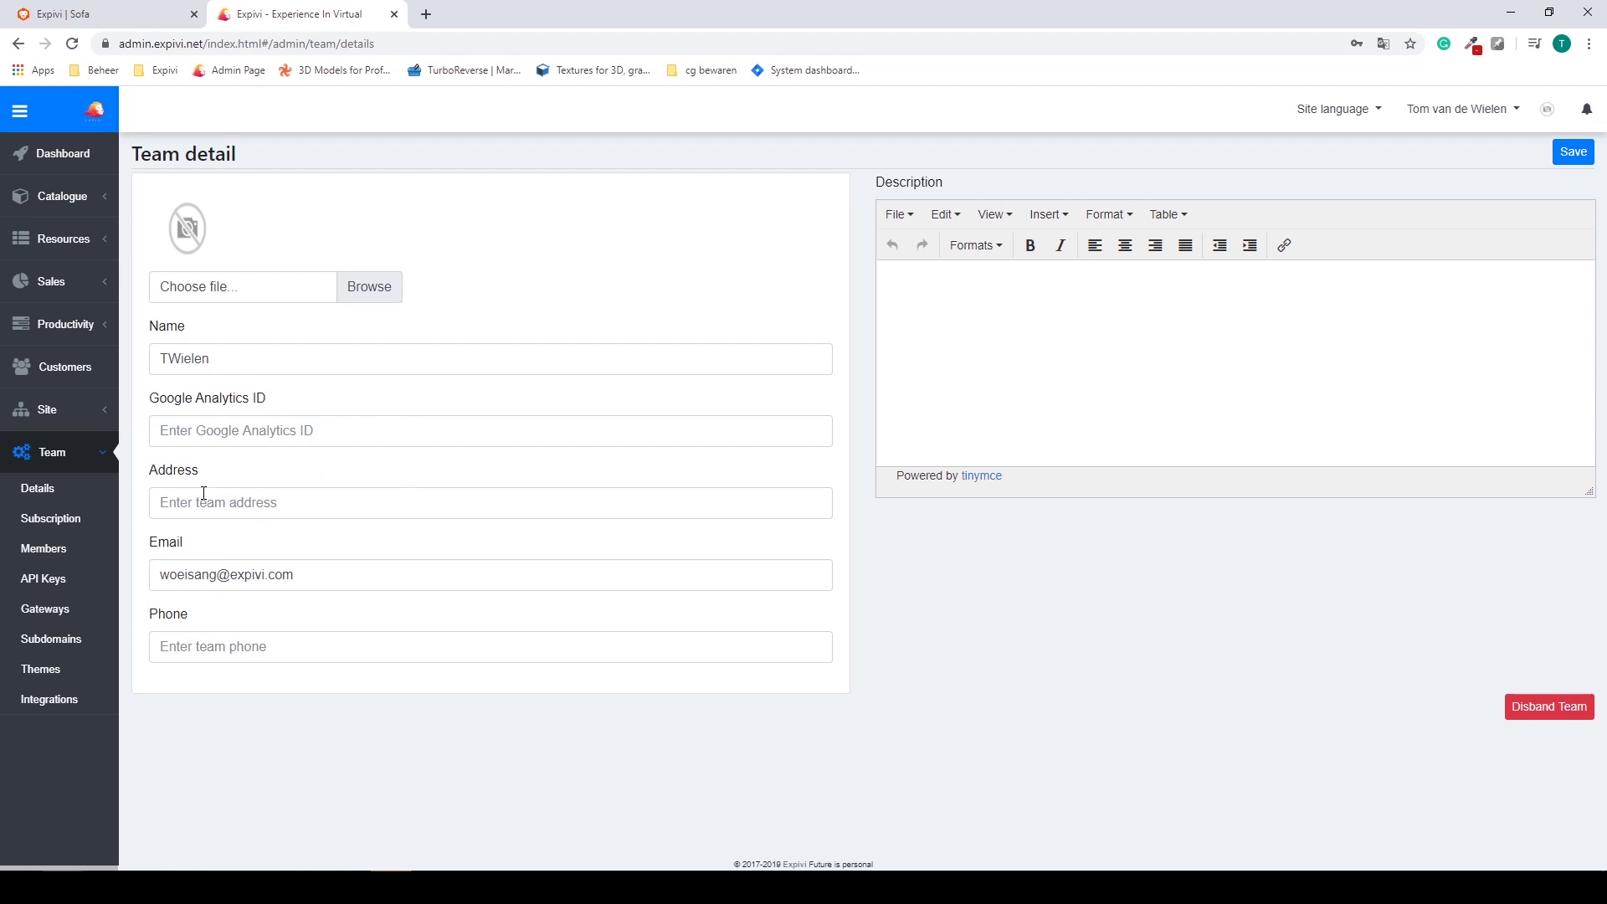
{"action": "left_click", "coordinate": [65, 520]}
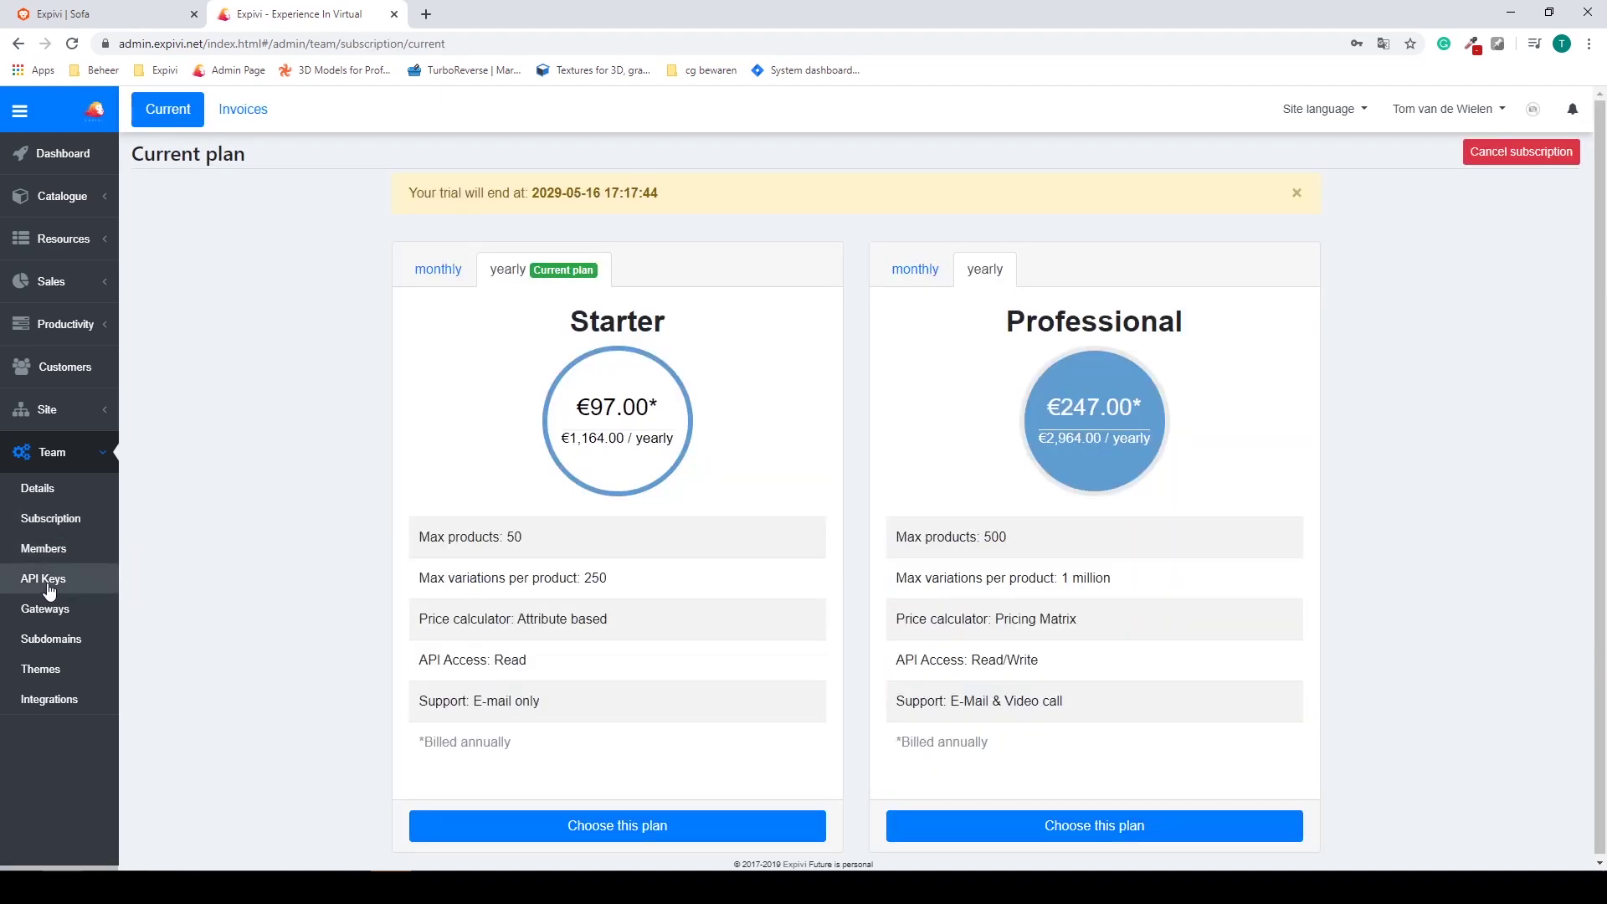
{"action": "left_click", "coordinate": [57, 580]}
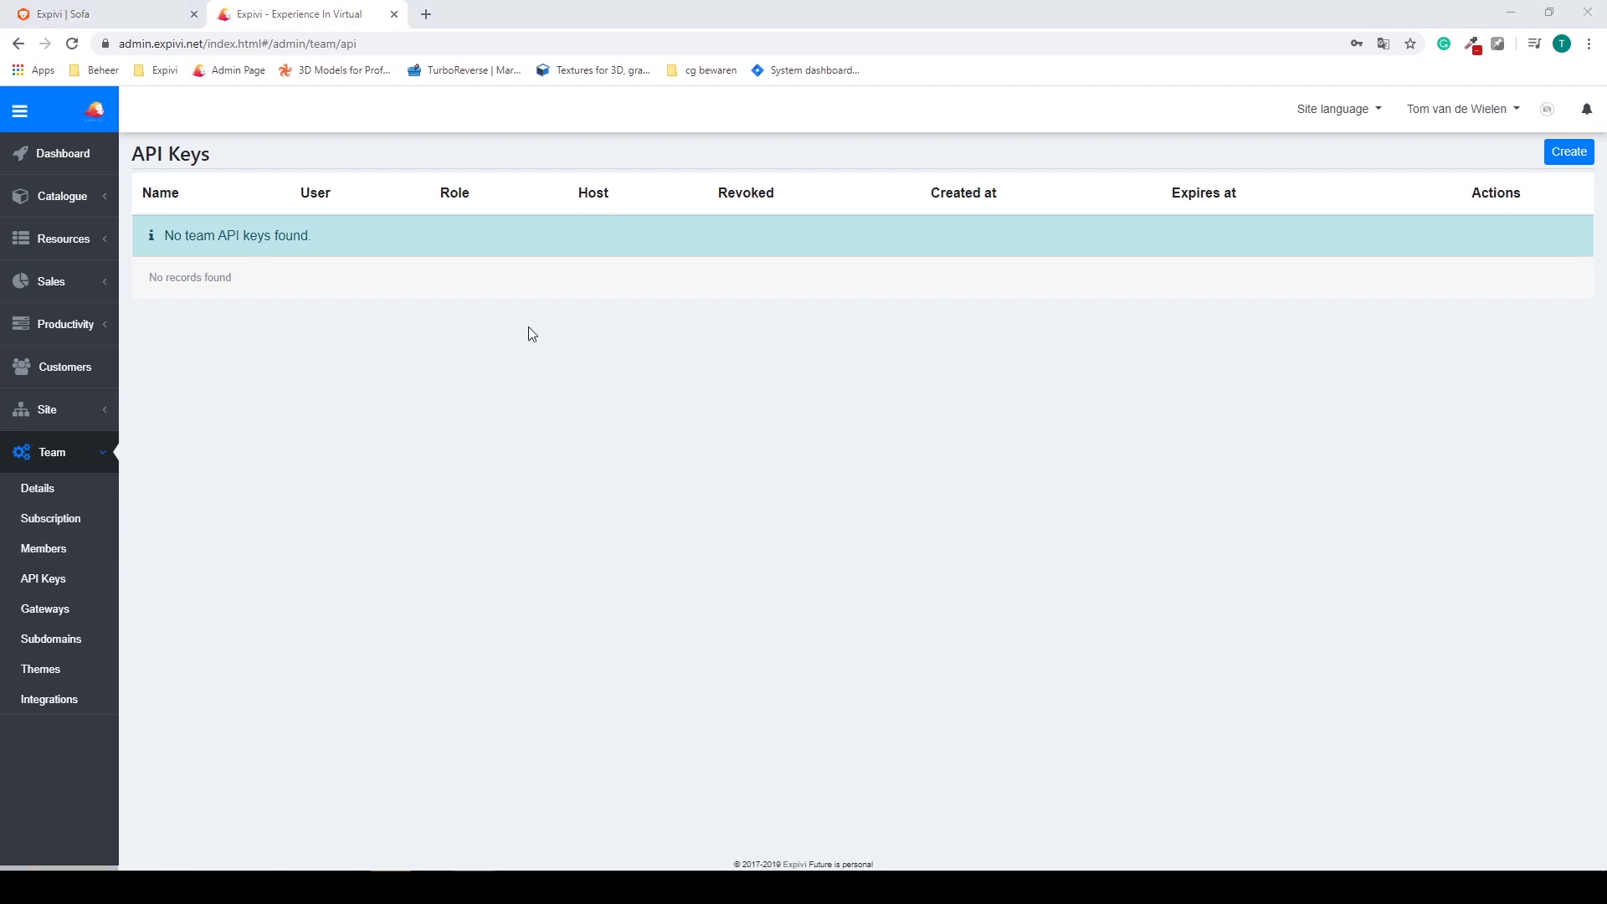
Open the Sofa product from the catalogue and check its Catalogue and Description tabs
{"action": "left_click", "coordinate": [52, 211]}
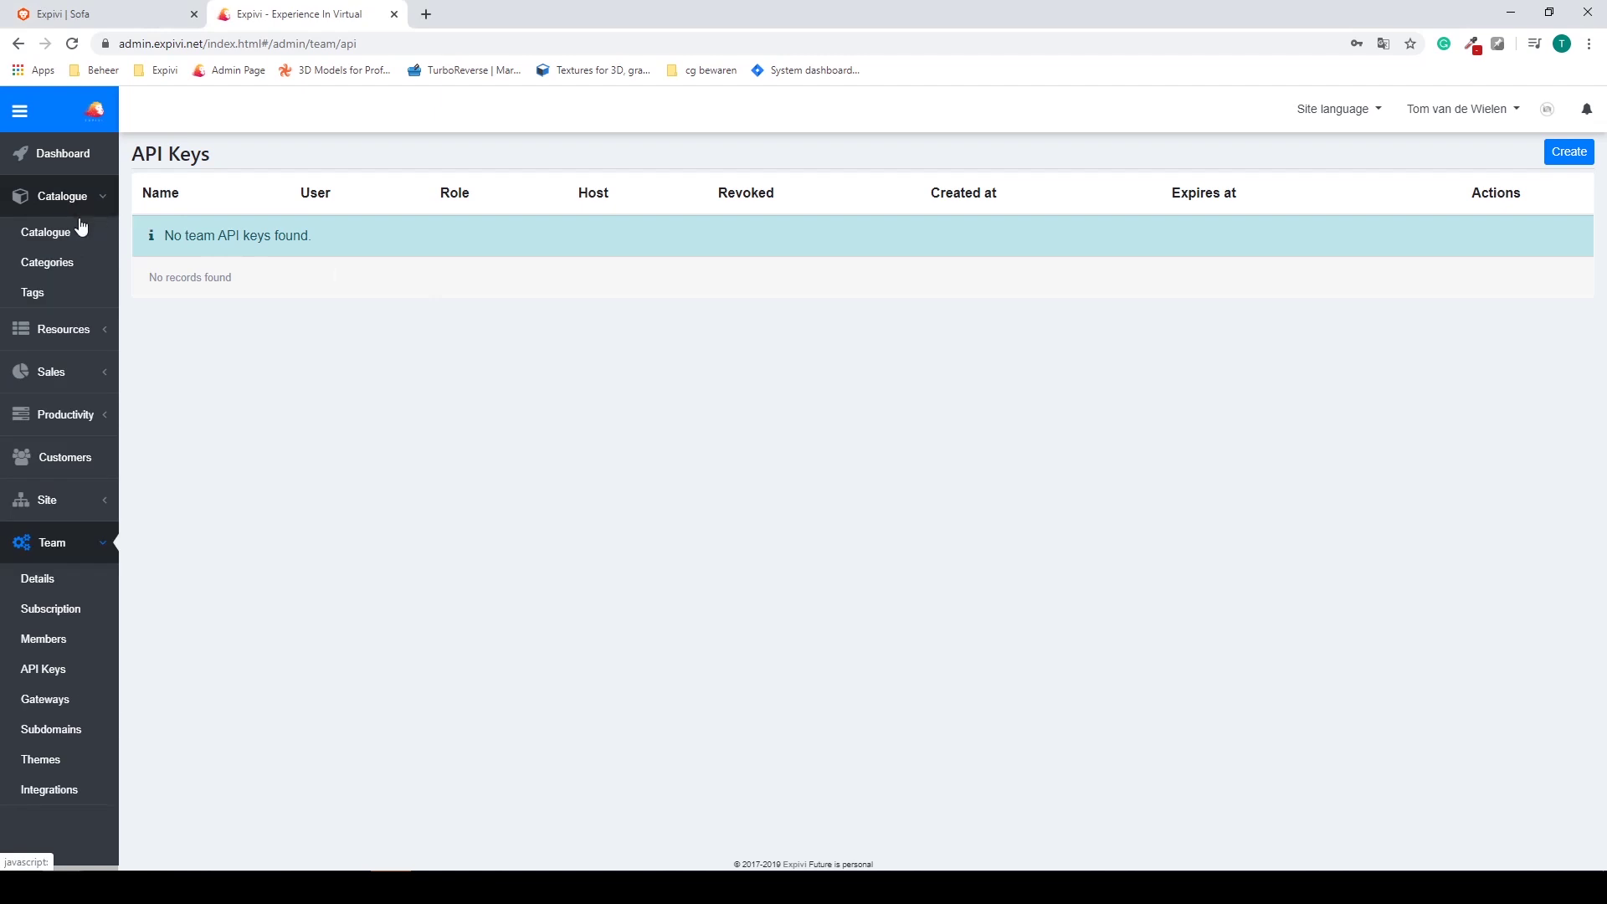
{"action": "left_click", "coordinate": [62, 240]}
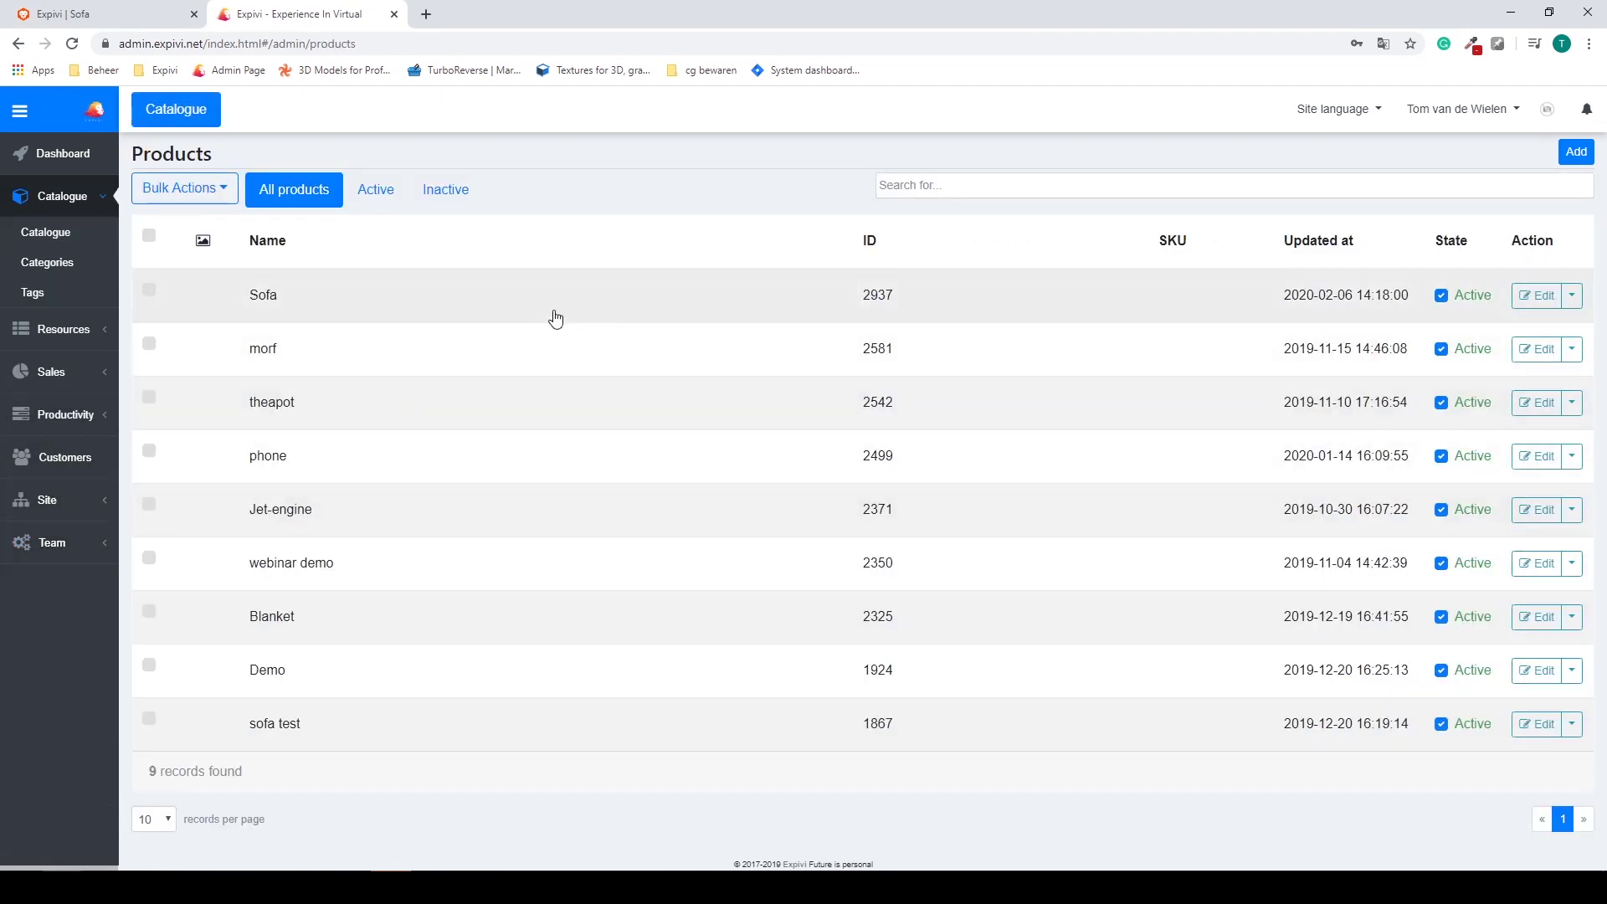
{"action": "left_click", "coordinate": [272, 307]}
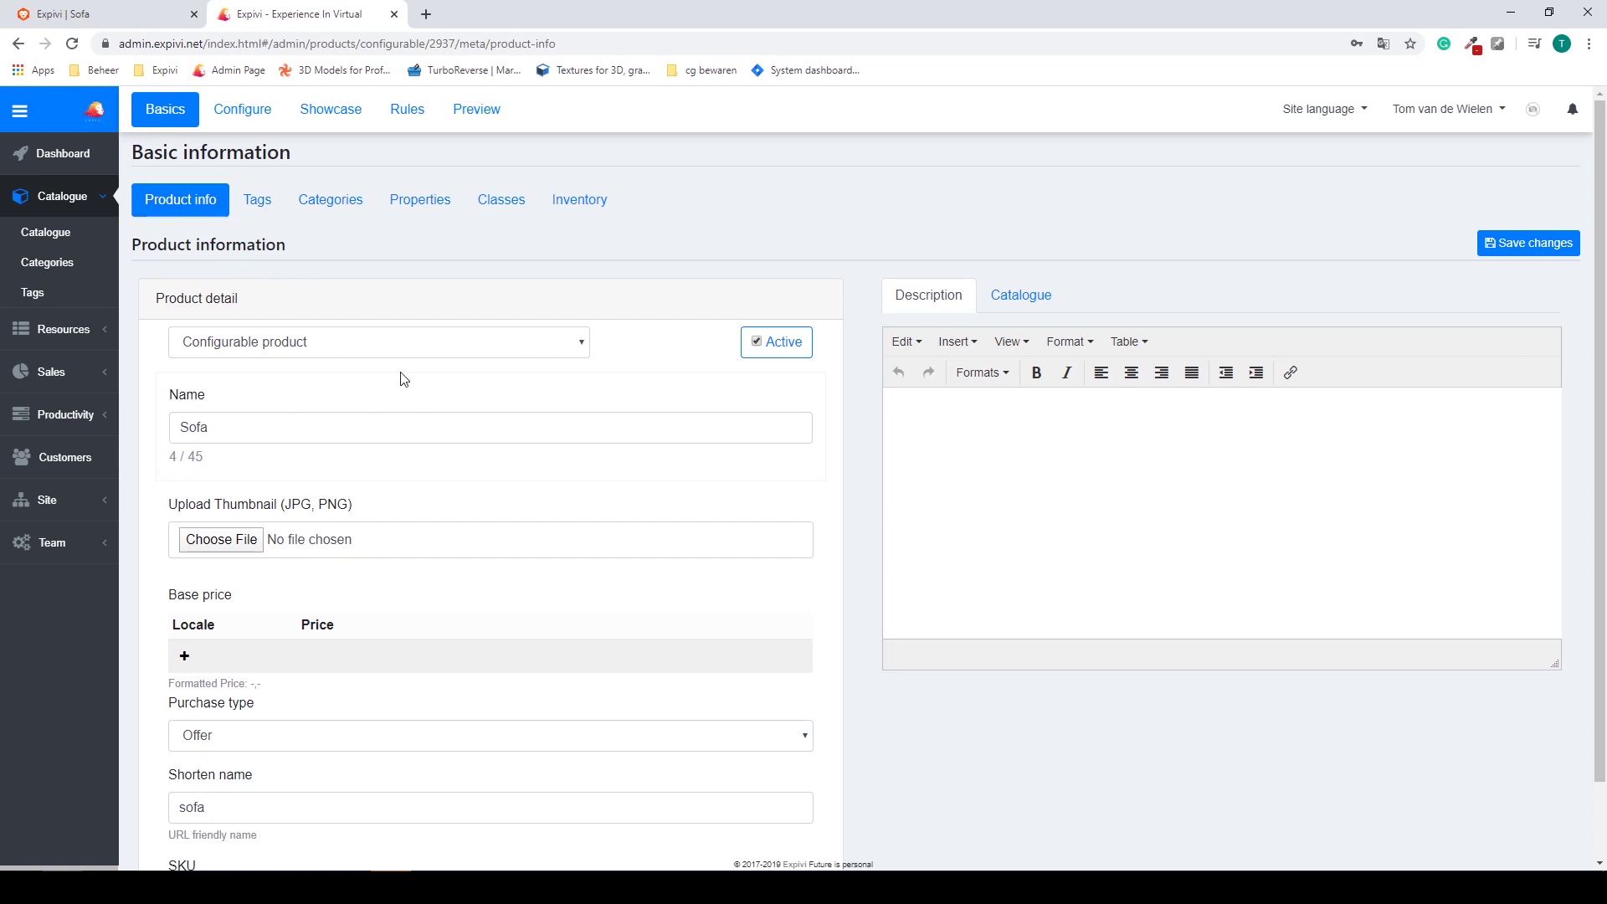
{"action": "scroll", "coordinate": [344, 444], "scroll_direction": "down", "scroll_amount": 1}
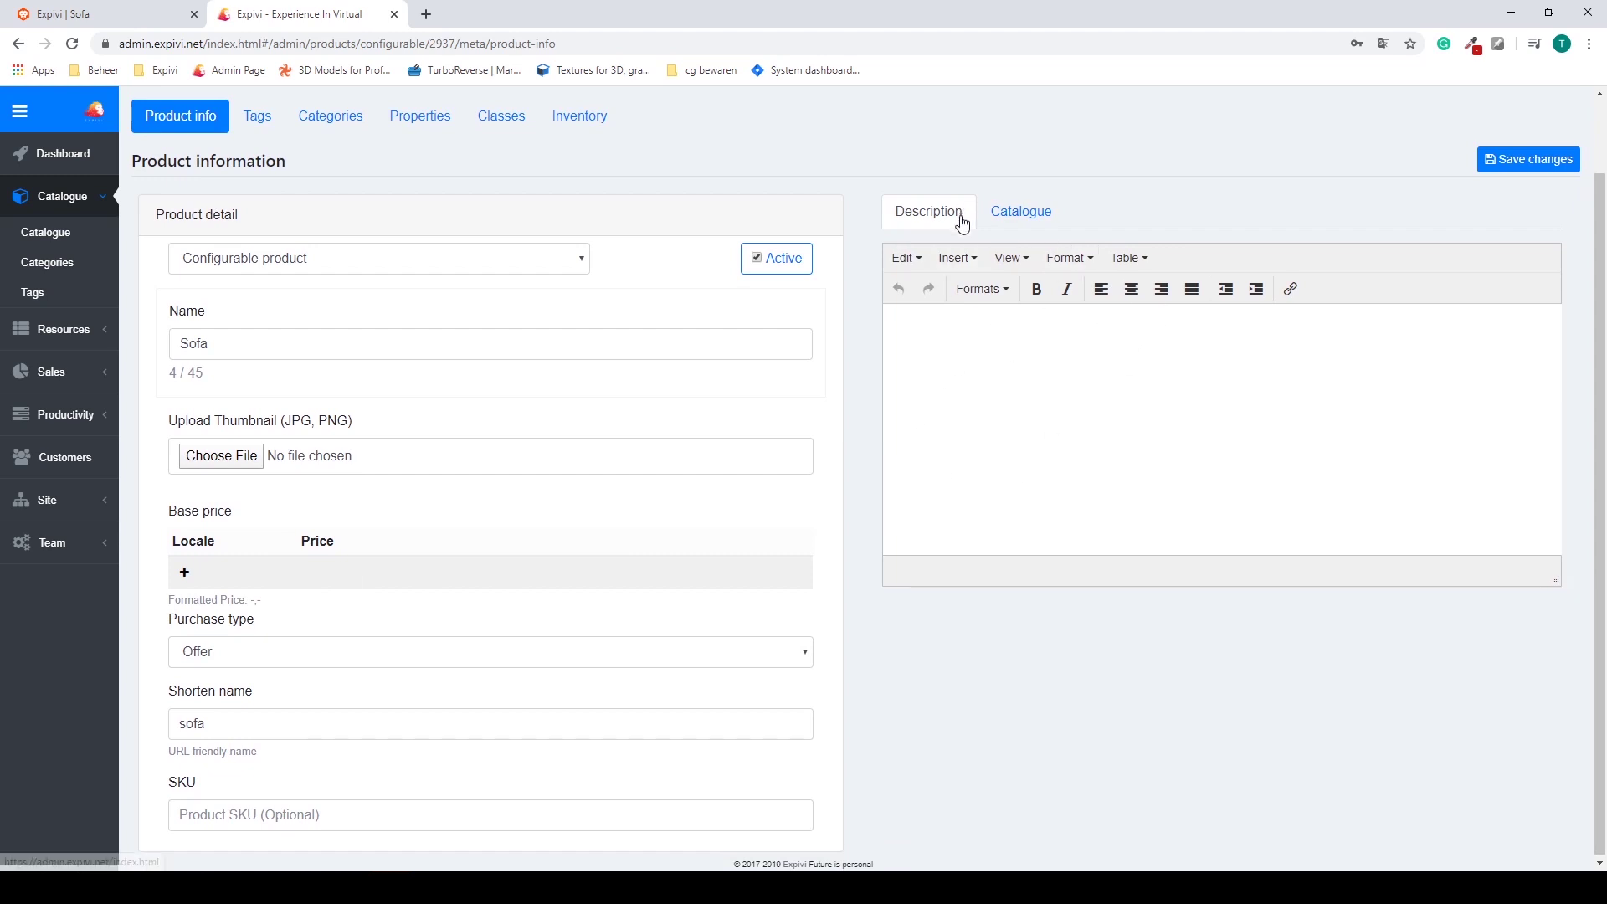
{"action": "left_click", "coordinate": [1026, 215]}
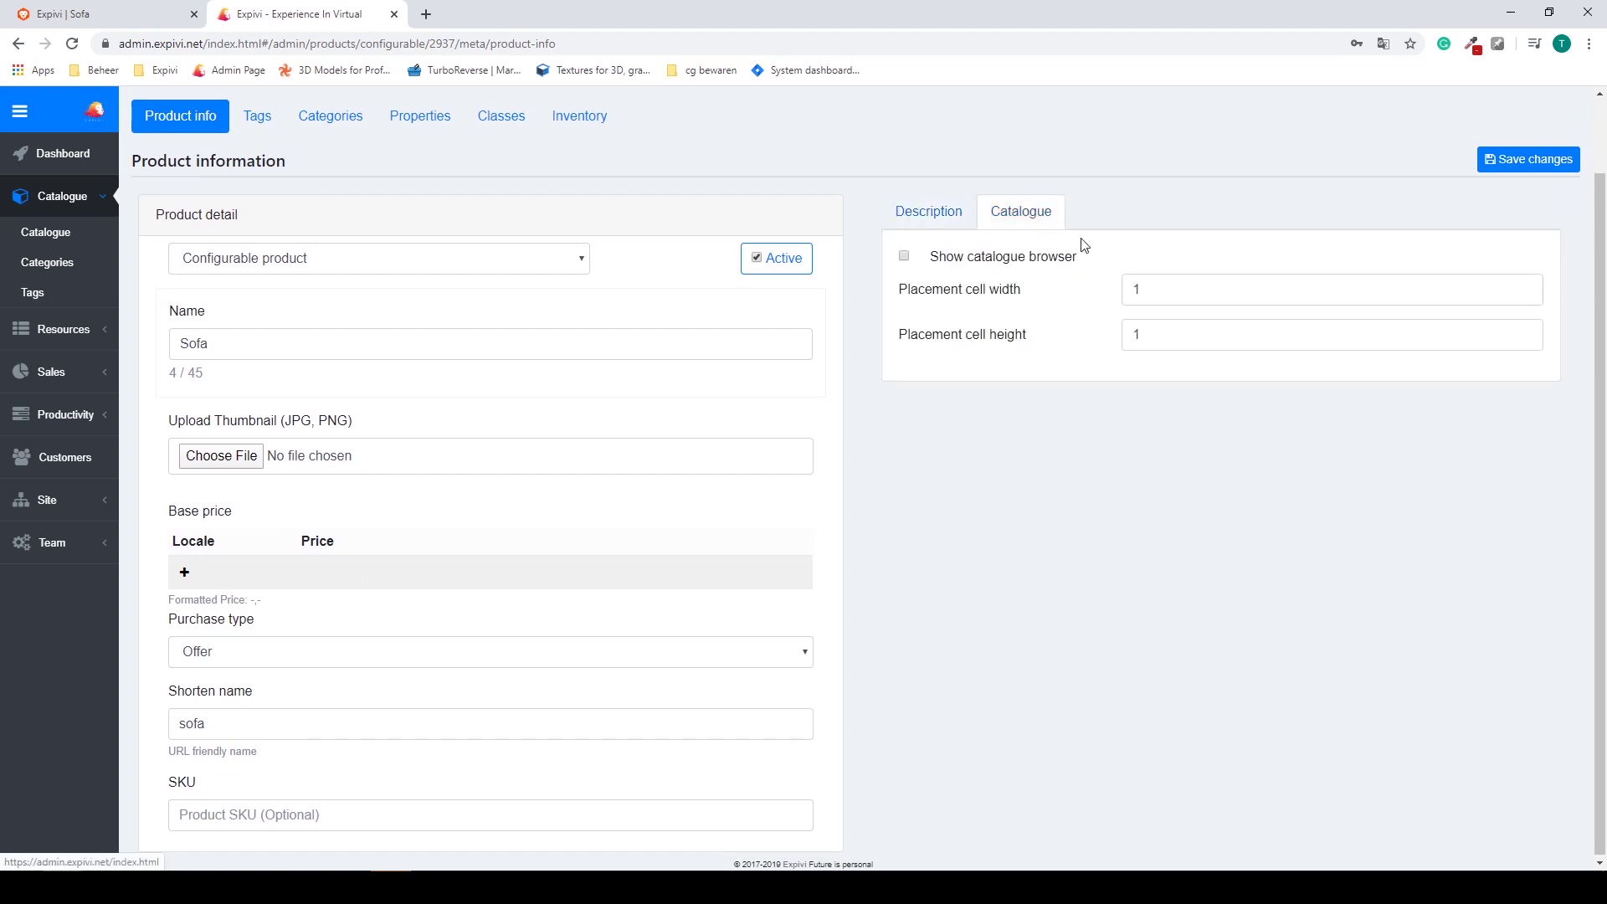
{"action": "left_click", "coordinate": [929, 220]}
{"action": "scroll", "coordinate": [335, 201], "scroll_direction": "up", "scroll_amount": 1}
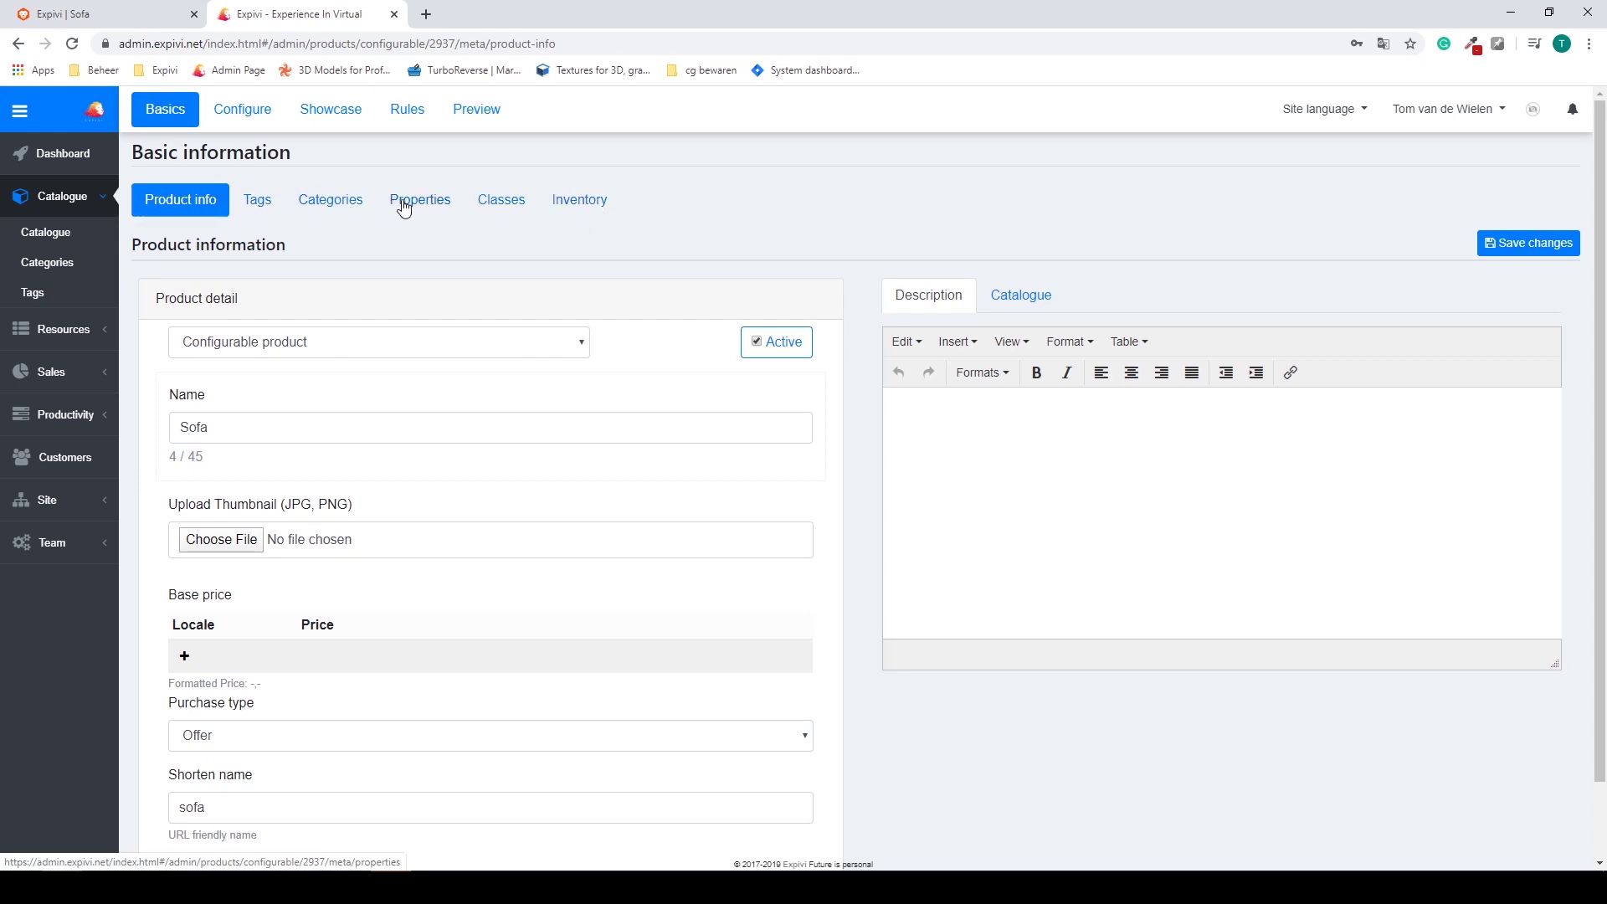
Open the Sofa's configure pages and view its imports, model tree and configurable graph
{"action": "left_click", "coordinate": [254, 120]}
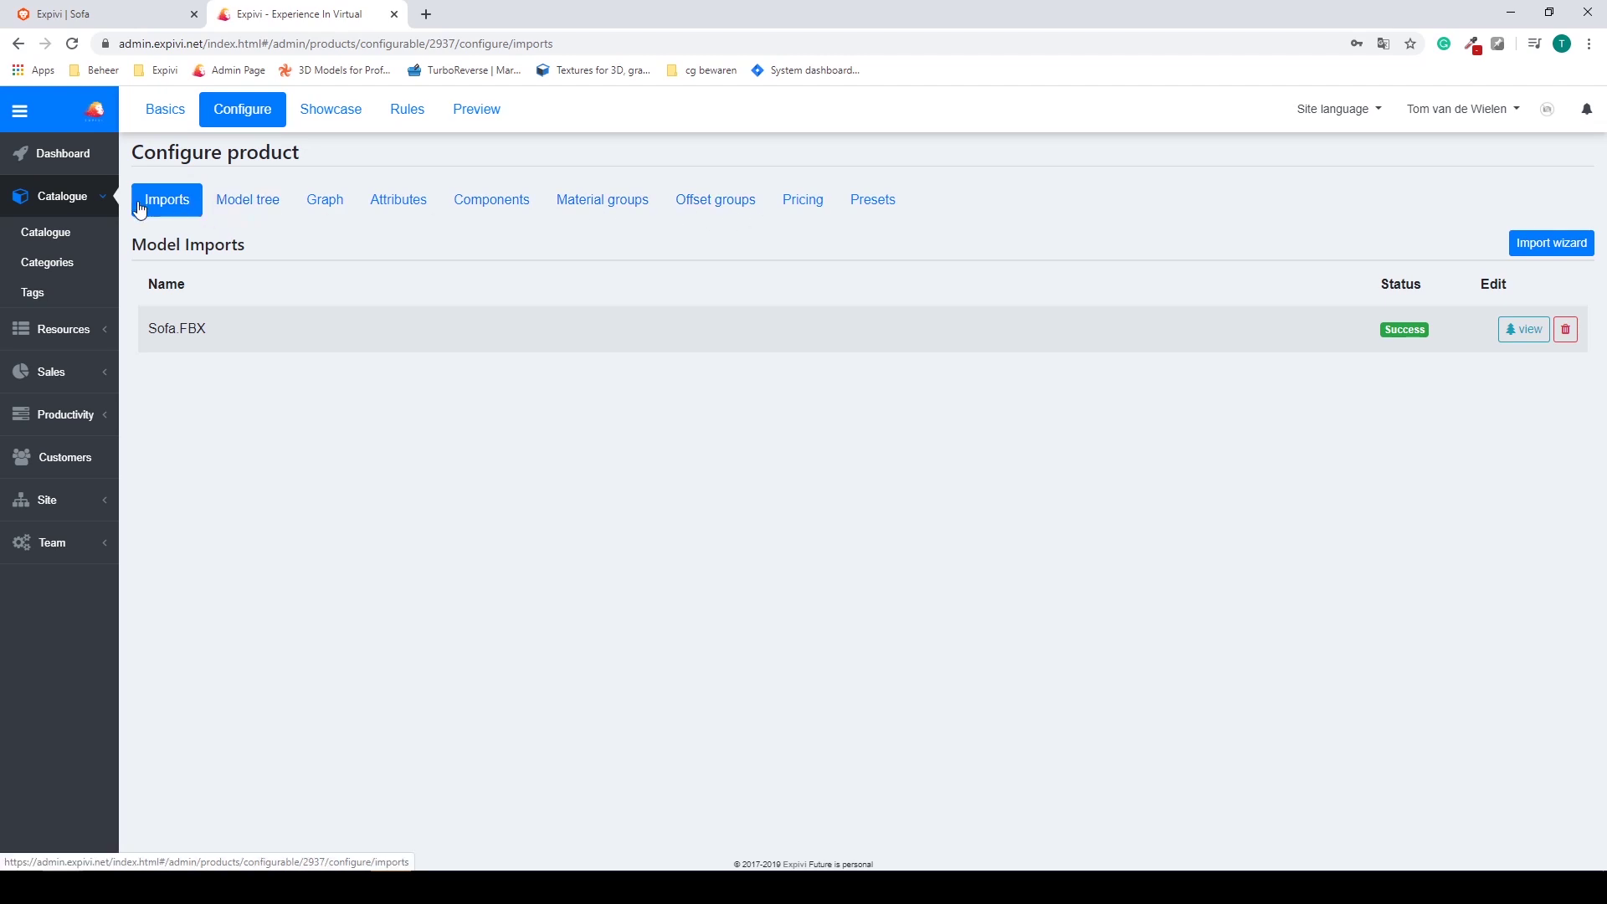
{"action": "left_click", "coordinate": [237, 208]}
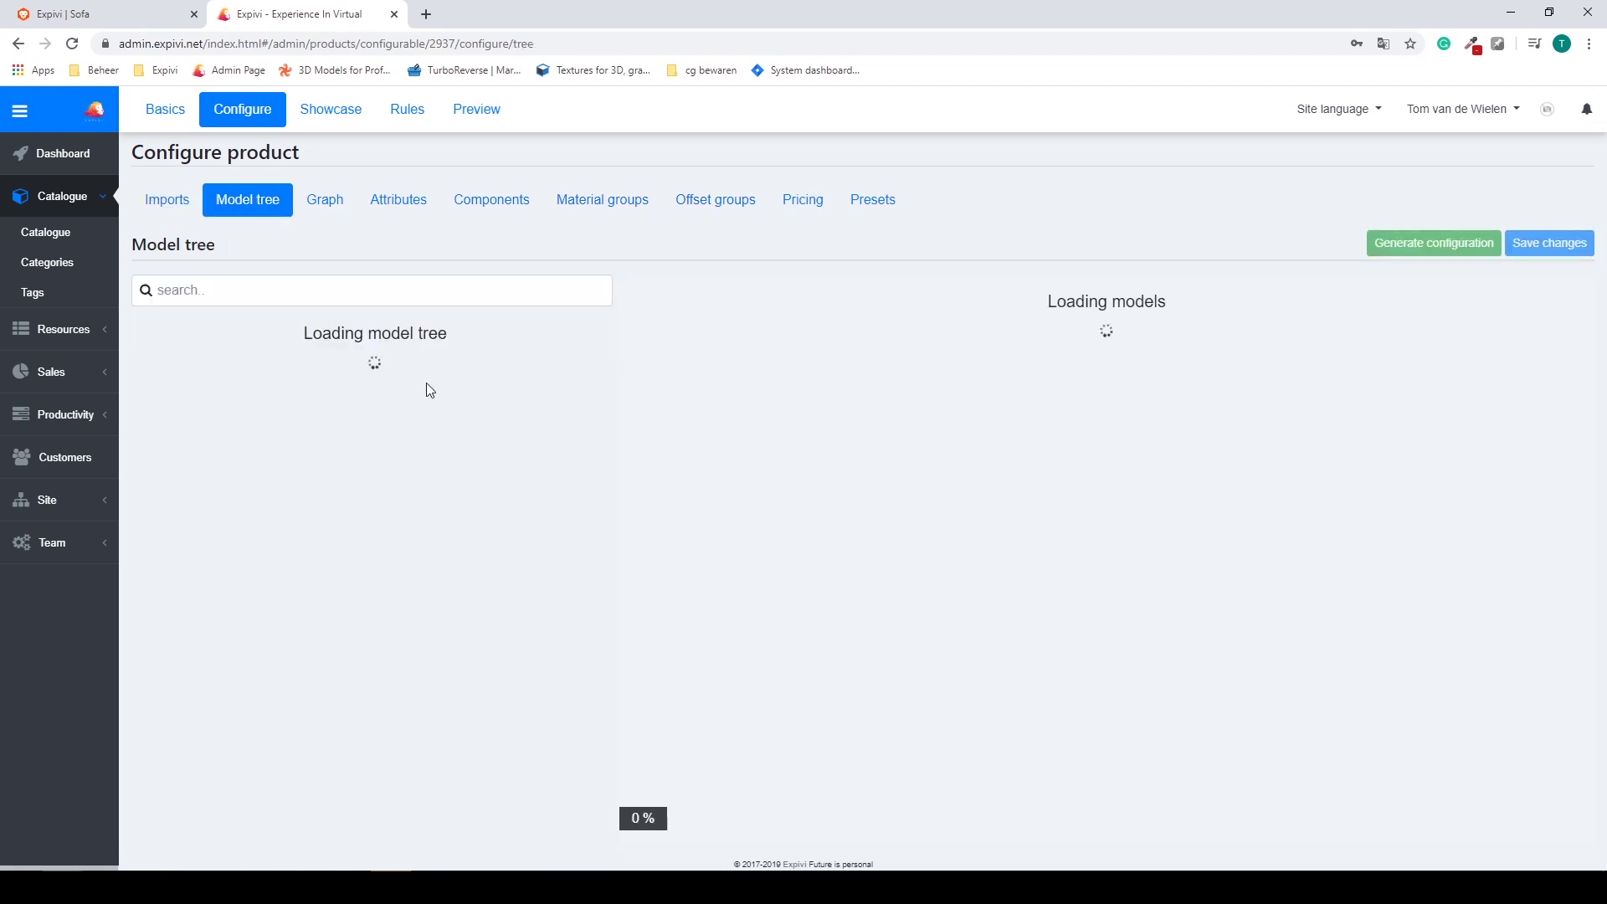
{"action": "left_click", "coordinate": [323, 211]}
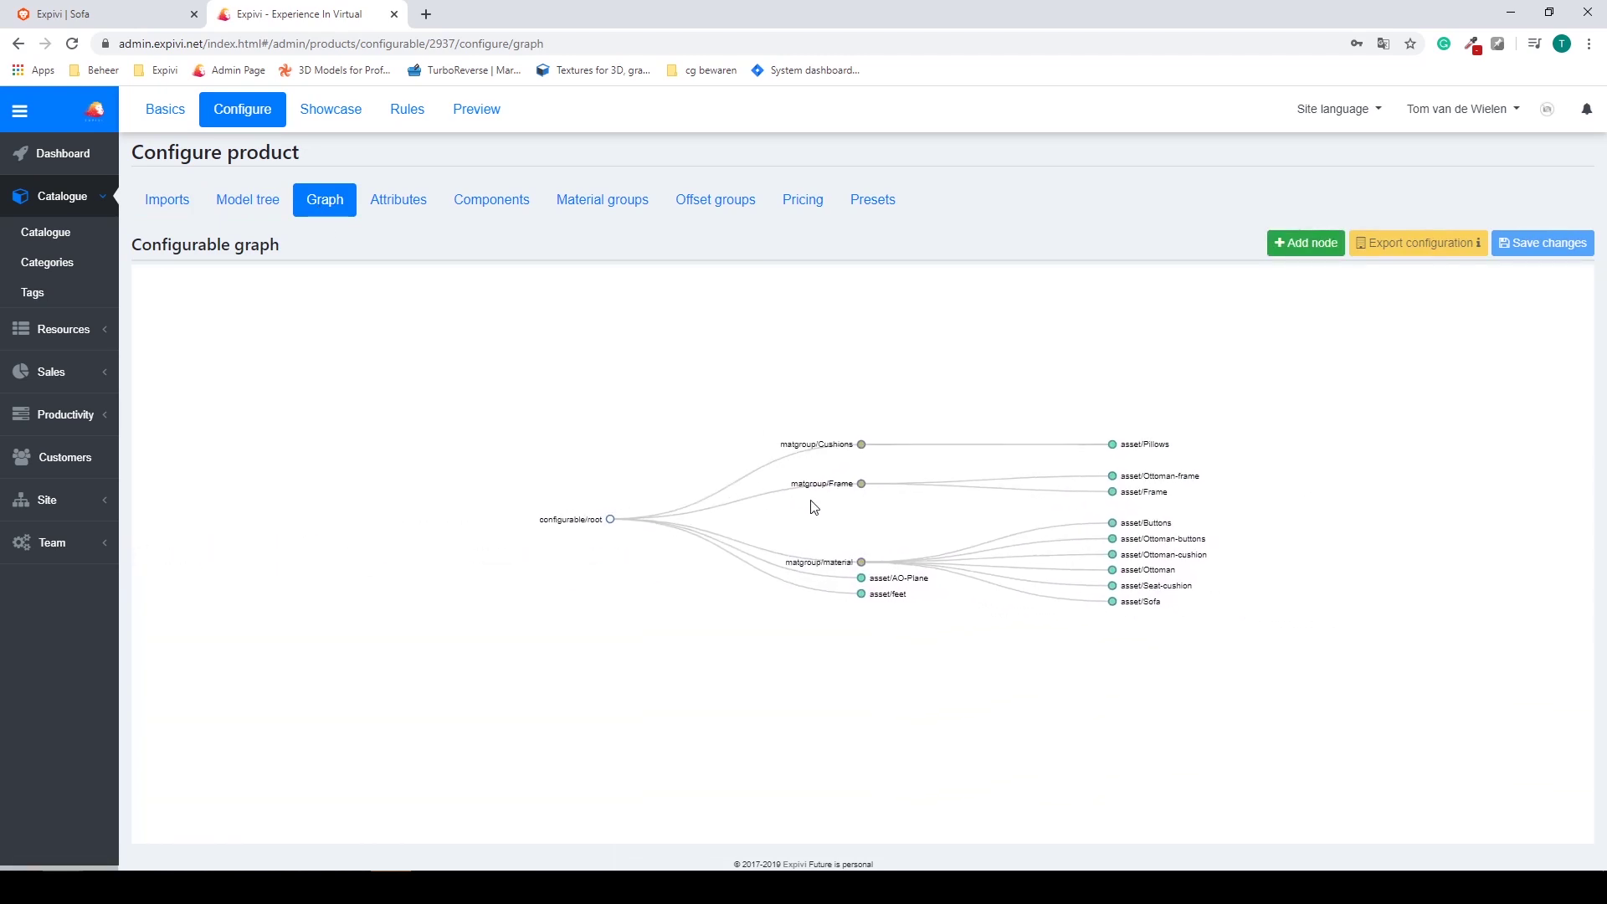
Review the Sofa's attributes list, then bring up its showcase scene with three lights and a camera
{"action": "scroll", "coordinate": [888, 532], "scroll_direction": "up", "scroll_amount": 1}
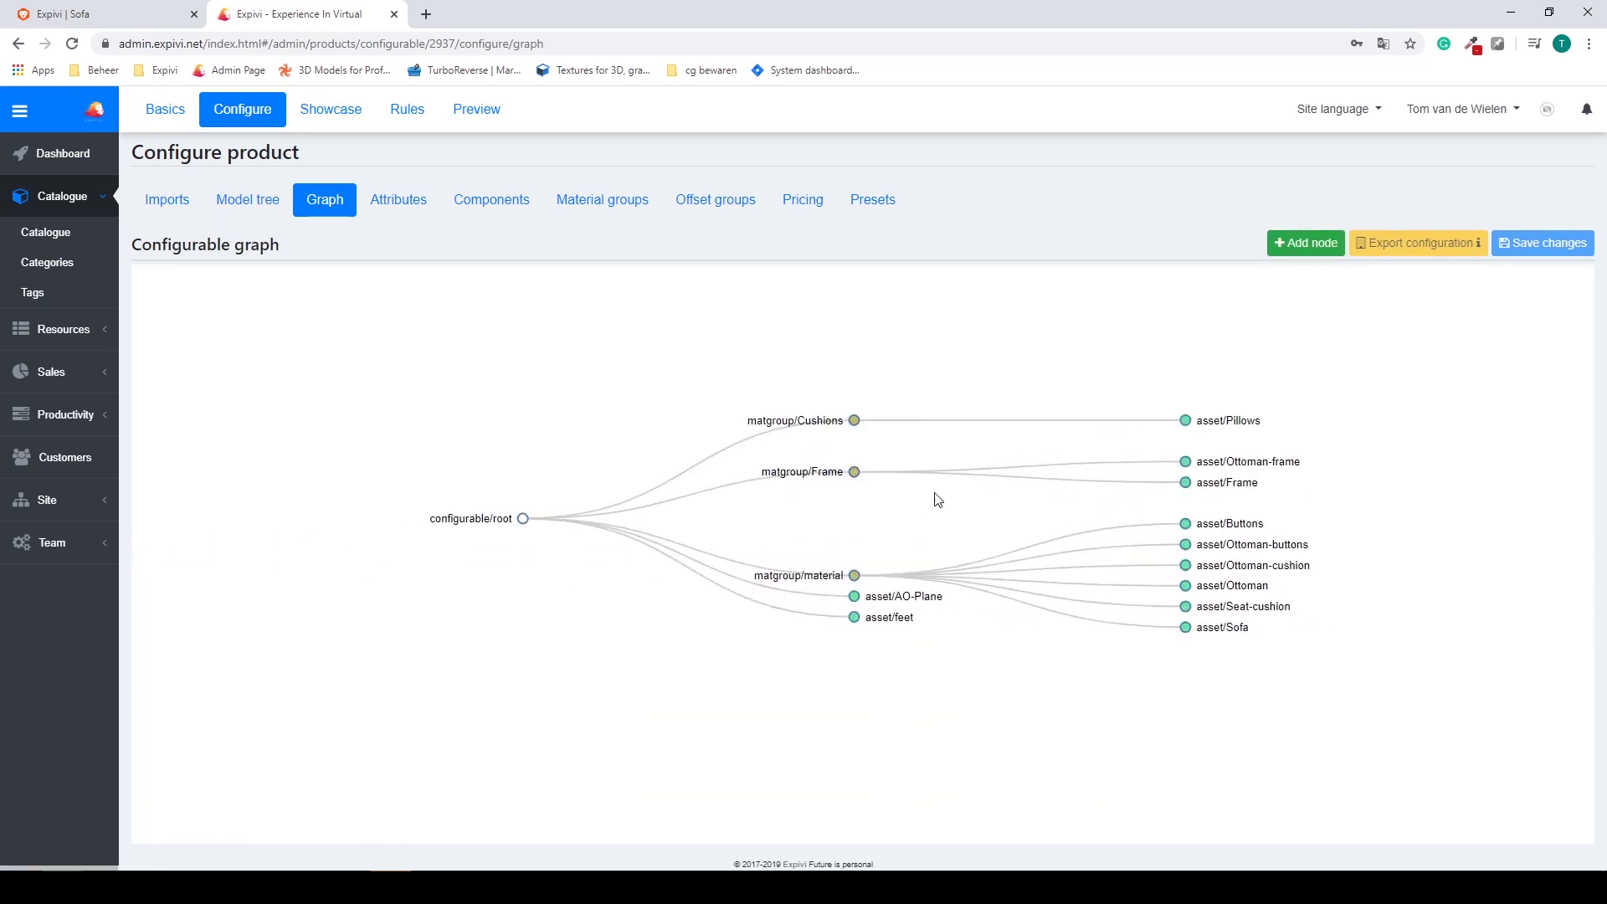
{"action": "left_click", "coordinate": [412, 206]}
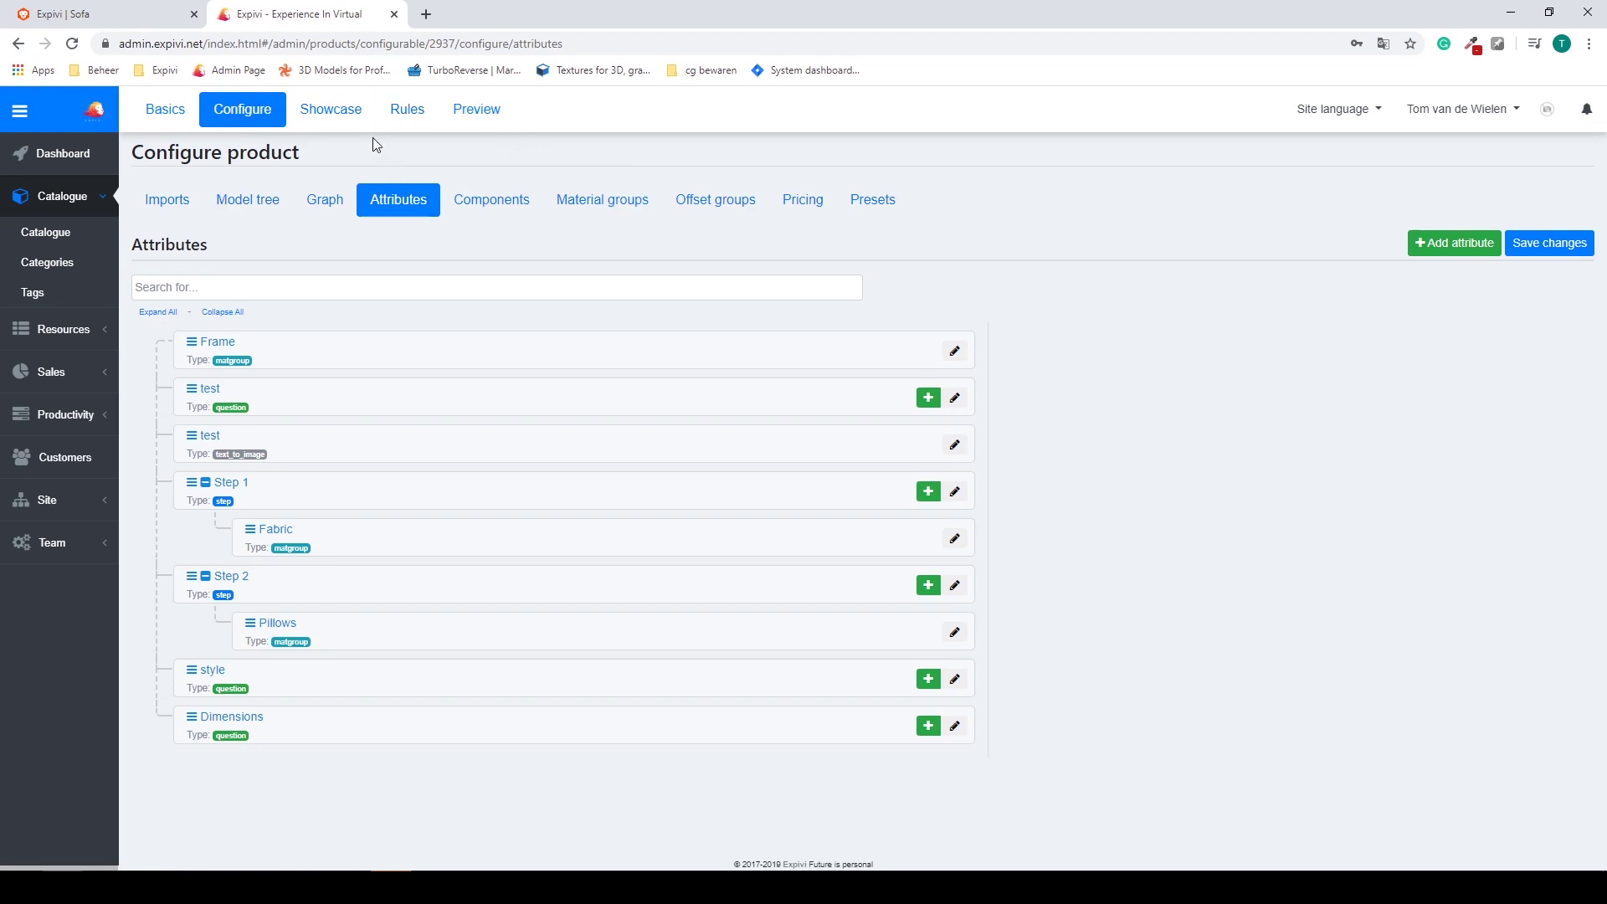
{"action": "left_click", "coordinate": [343, 122]}
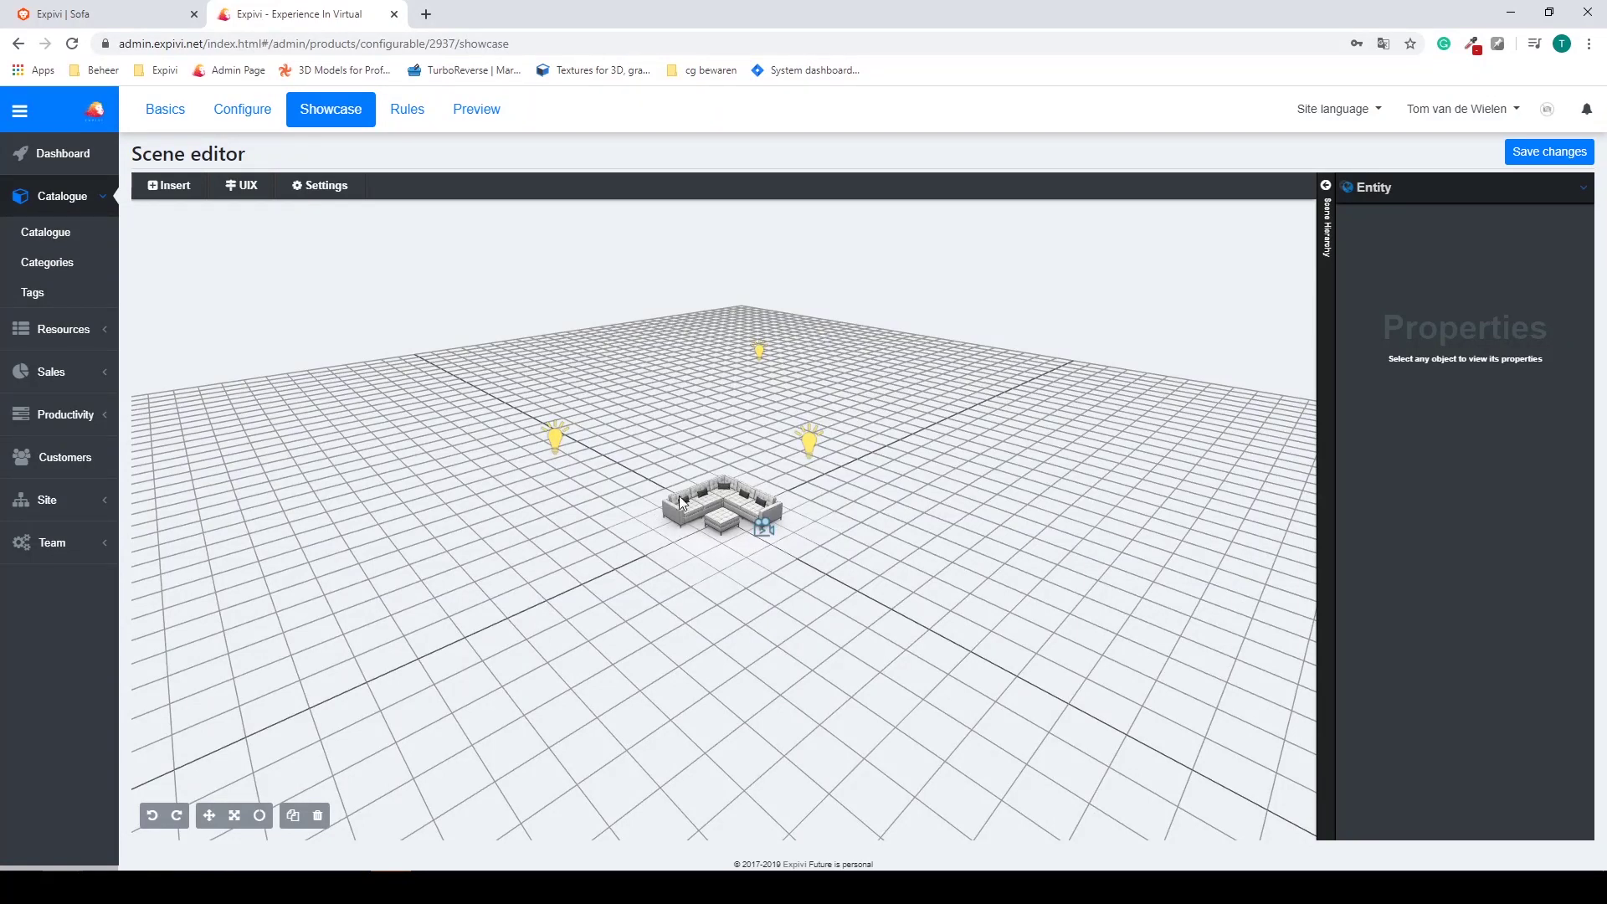
Edit the Sofa's Dimensions rule and pan its Option changed, Check options and Visibility nodes
{"action": "left_click", "coordinate": [410, 116]}
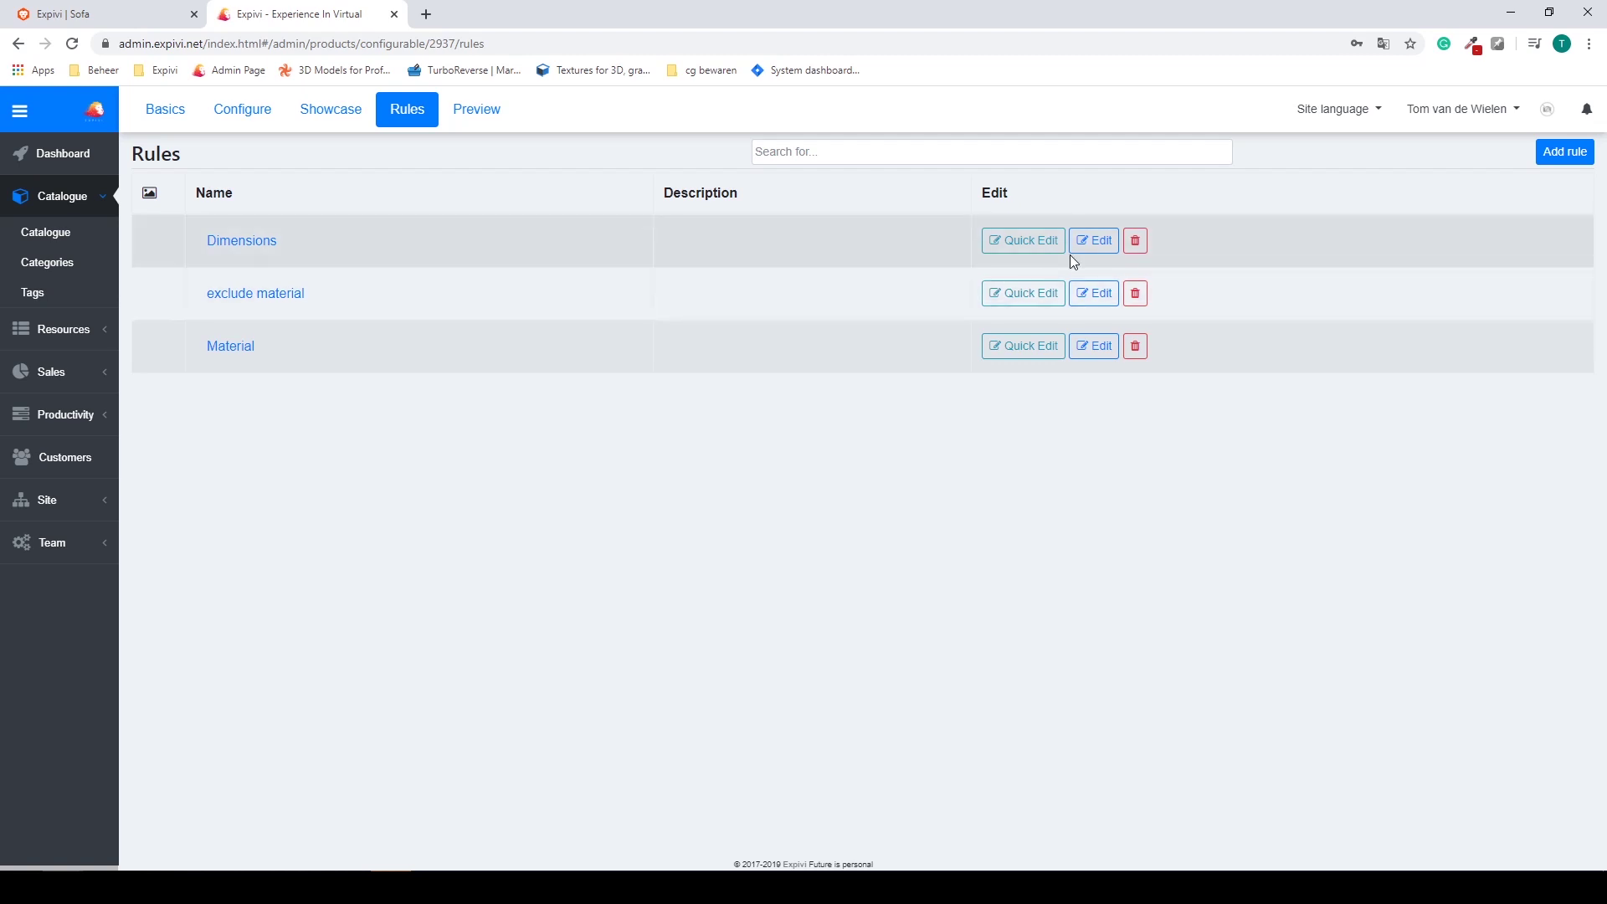
{"action": "left_click", "coordinate": [1094, 241]}
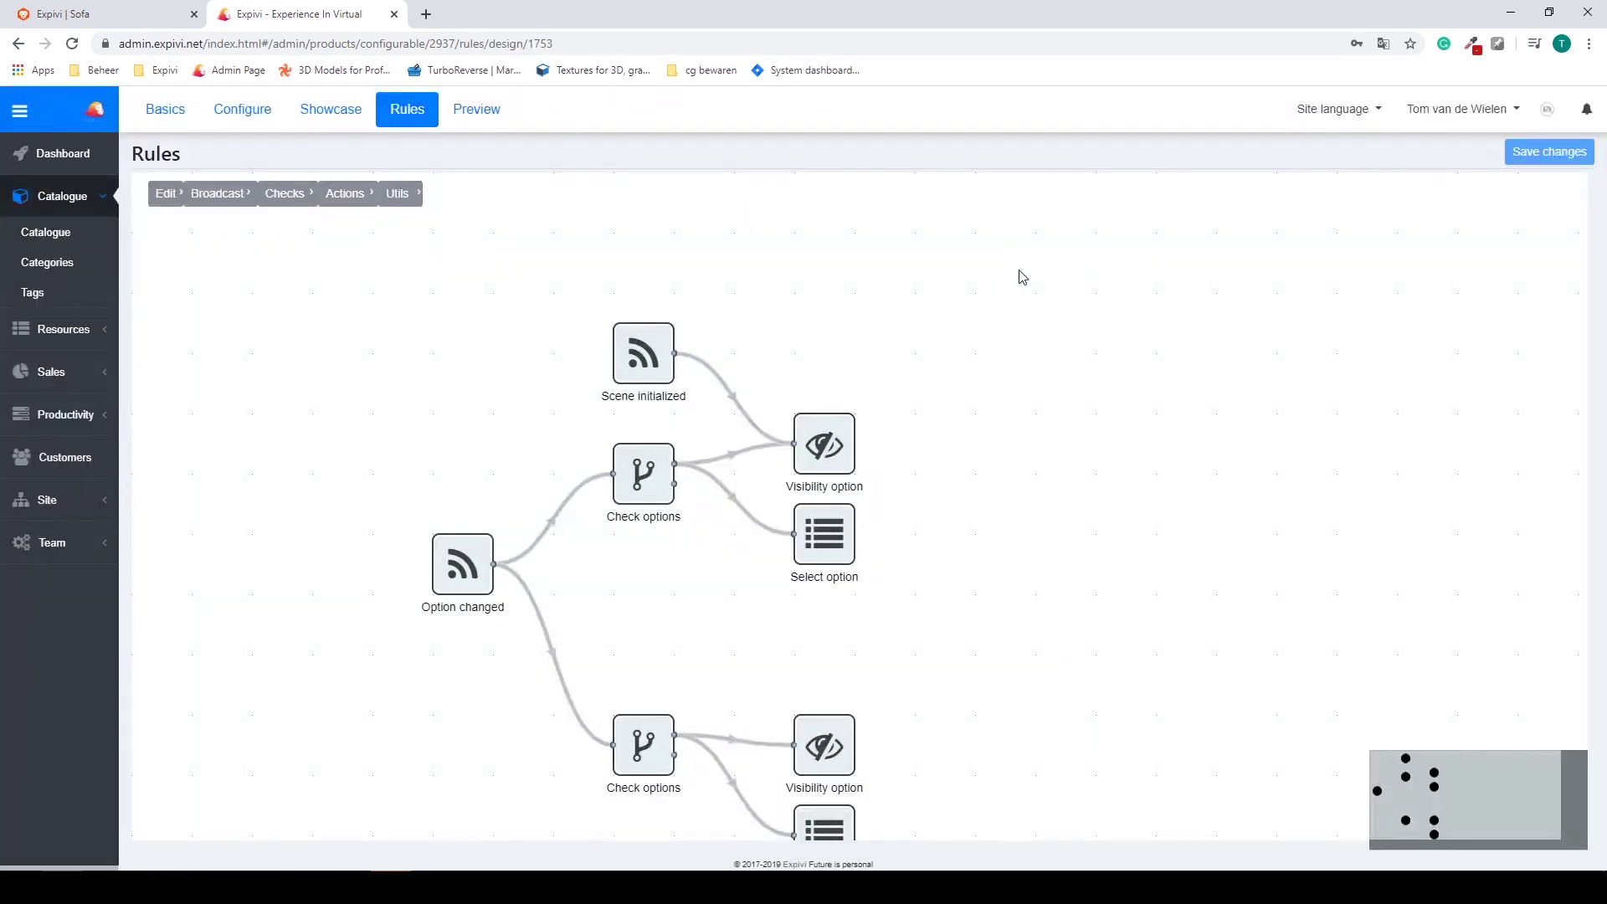
{"action": "mouse_move", "coordinate": [1046, 400]}
{"action": "left_mouse_down"}
{"action": "mouse_move", "coordinate": [1054, 355]}
{"action": "mouse_move", "coordinate": [1051, 377]}
{"action": "left_mouse_up"}
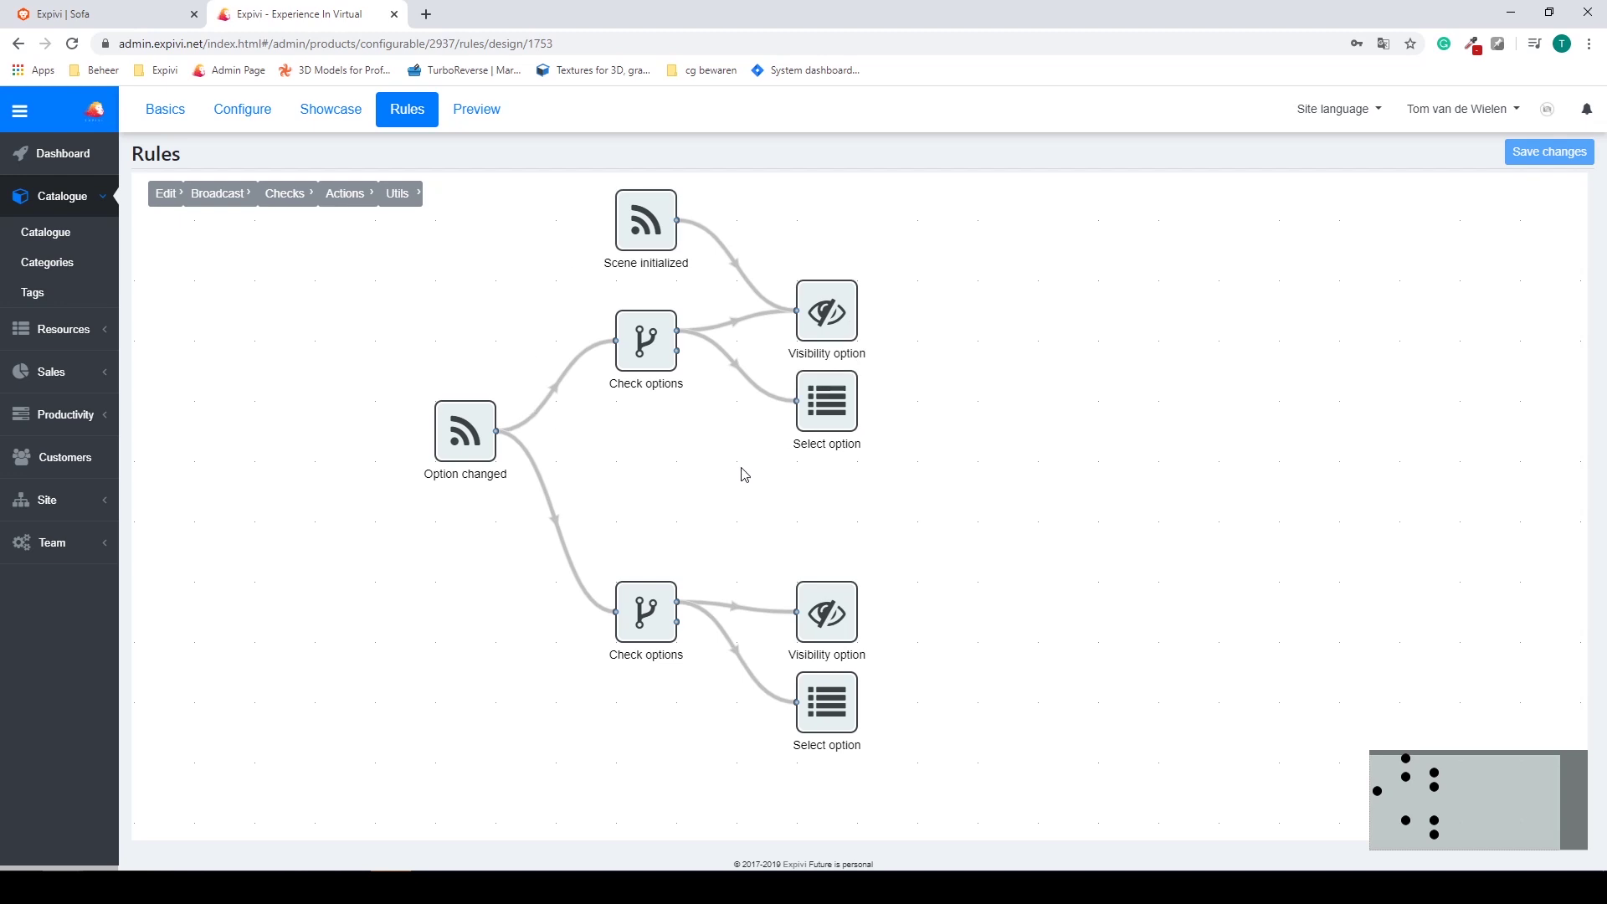
Load the Sofa's Preview page and rotate the 3D sectional with ottoman
{"action": "left_click", "coordinate": [478, 117]}
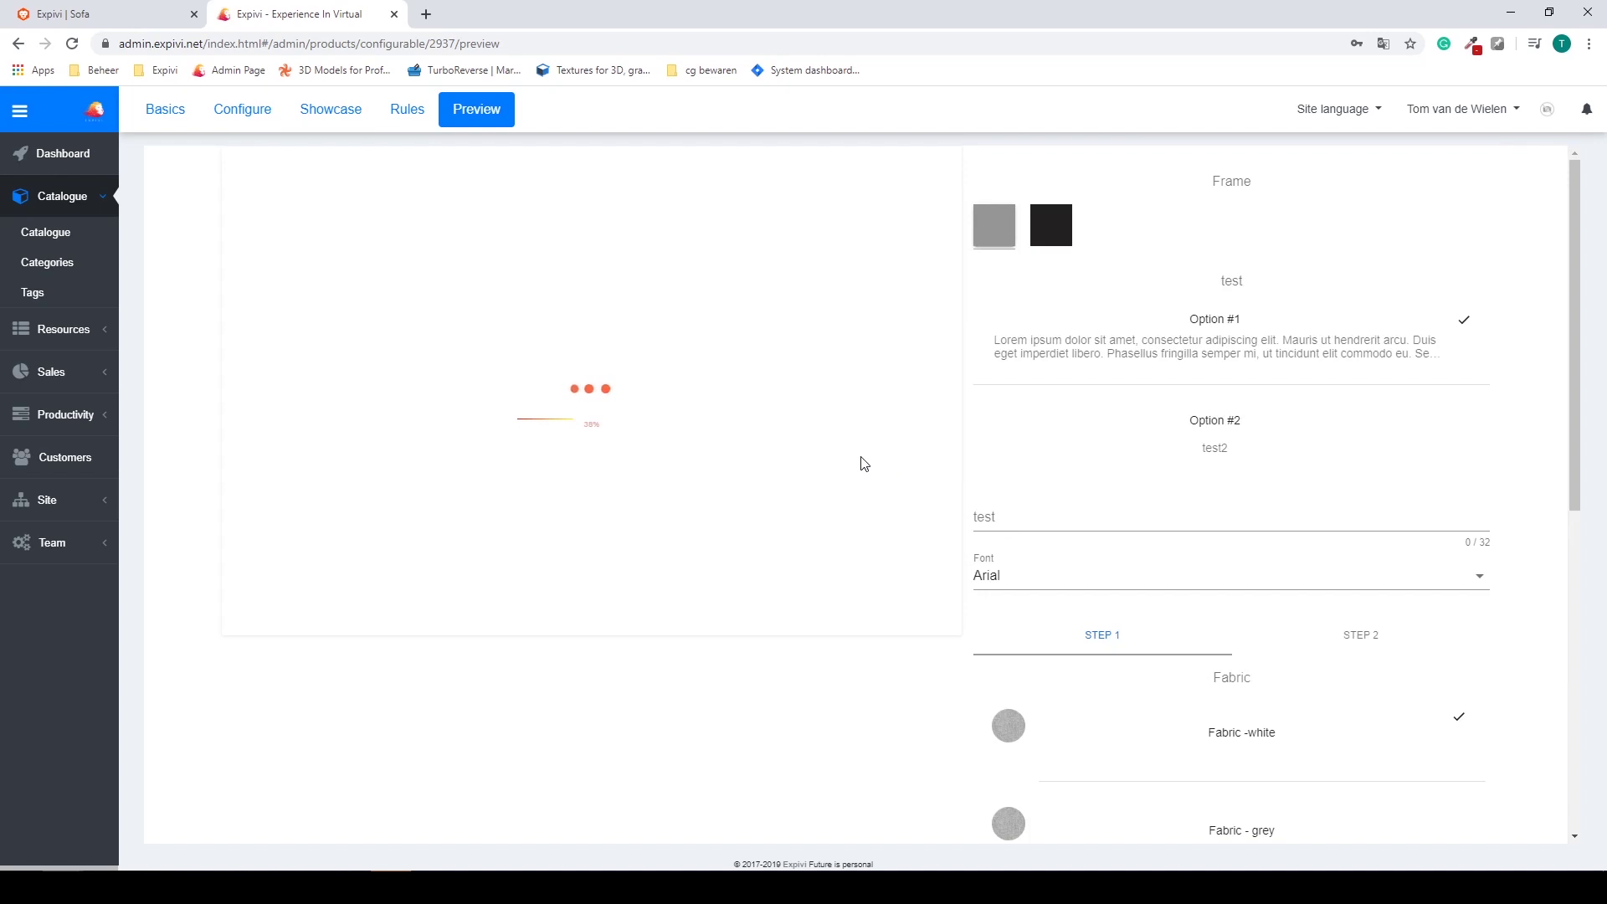
{"action": "mouse_move", "coordinate": [758, 445]}
{"action": "left_mouse_down"}
{"action": "mouse_move", "coordinate": [730, 434]}
{"action": "mouse_move", "coordinate": [751, 455]}
{"action": "mouse_move", "coordinate": [753, 439]}
{"action": "left_mouse_up"}
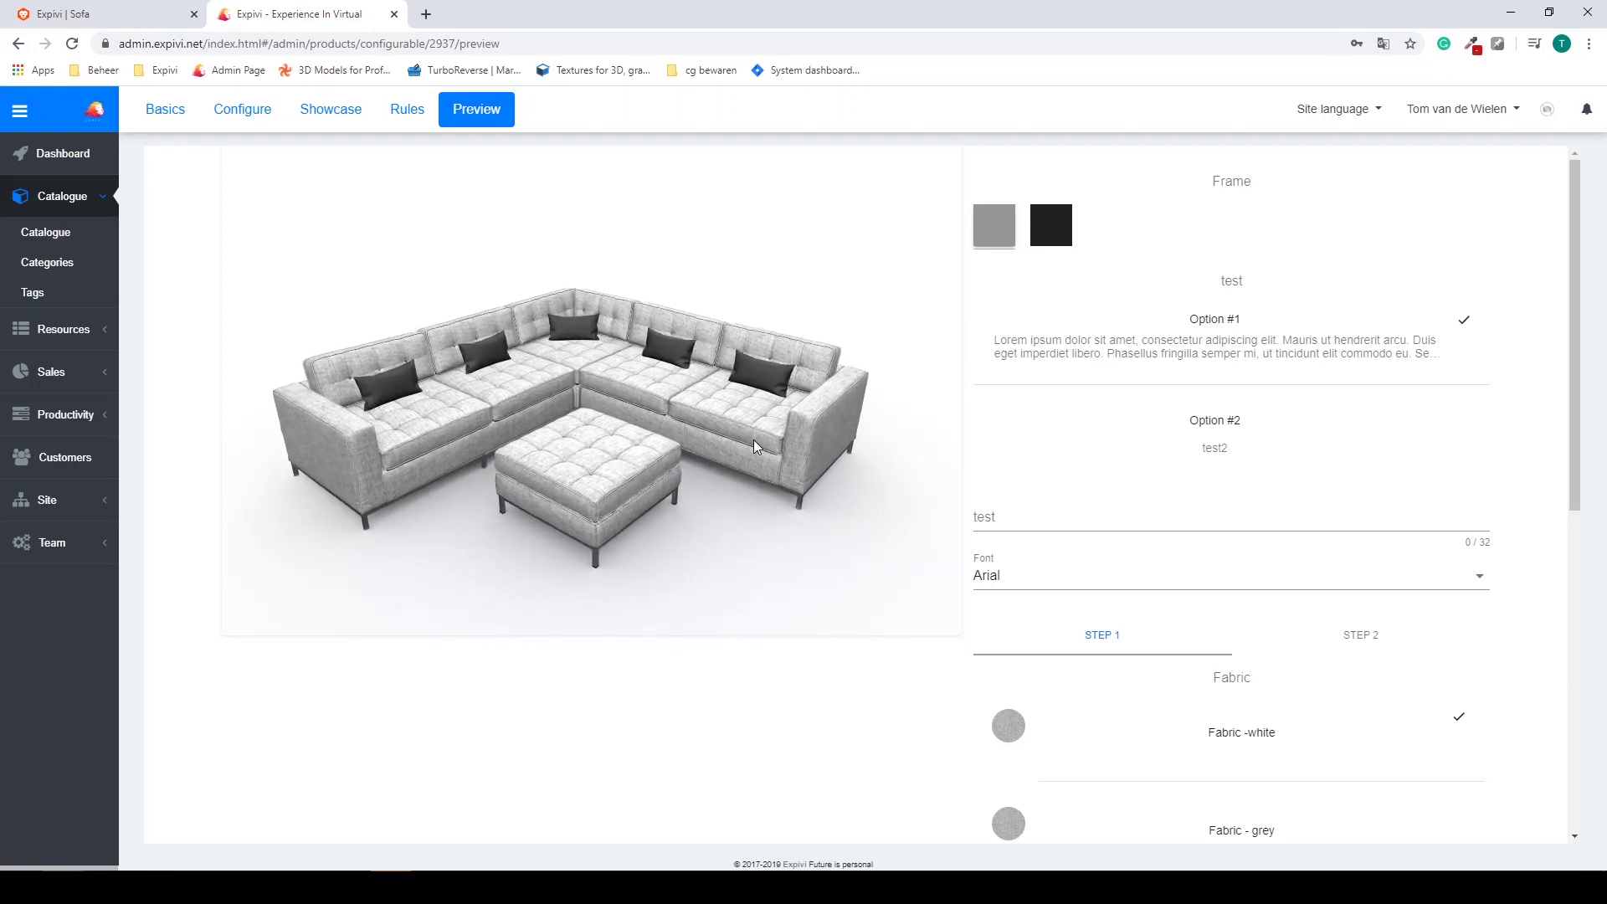